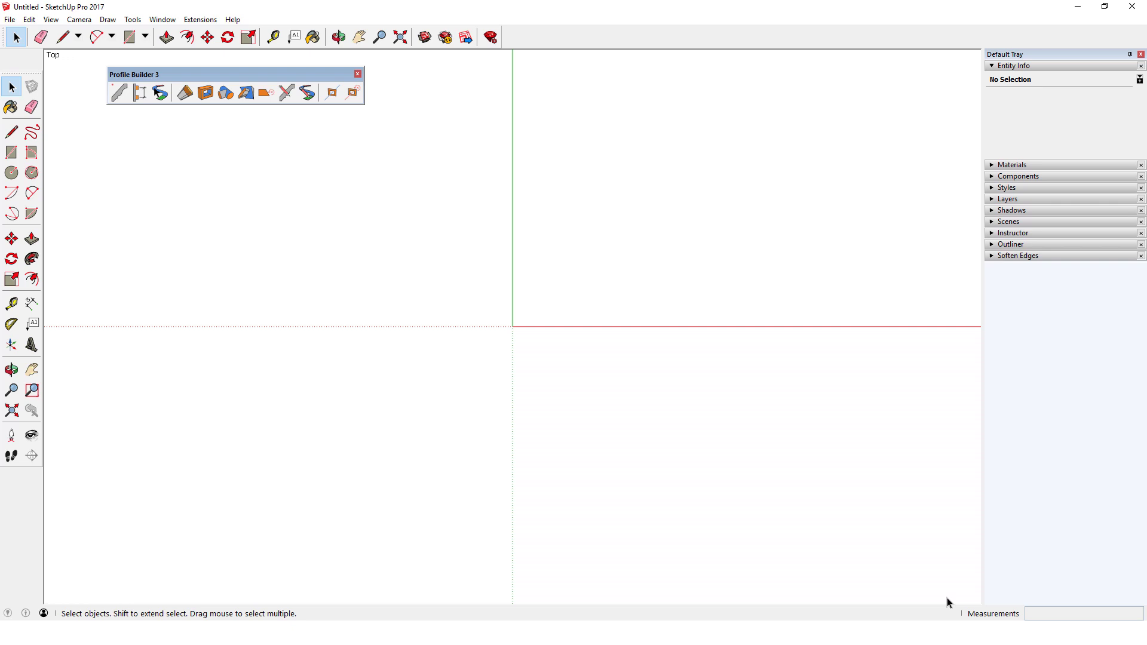
Step: Draw the outline's left, bottom and short right edges with the Line tool
key(l)
click(534, 210)
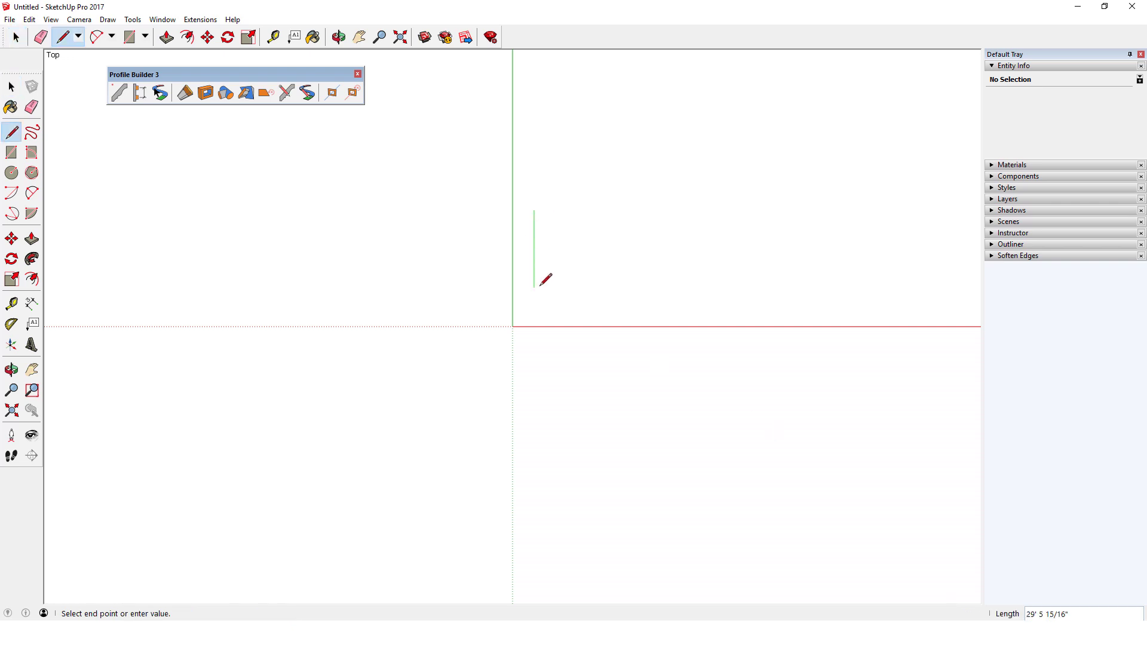
click(534, 317)
click(650, 317)
click(651, 274)
Step: Add the half-round notch with a 2-Point Arc and close the L-shaped outline into a face
key(a)
click(650, 275)
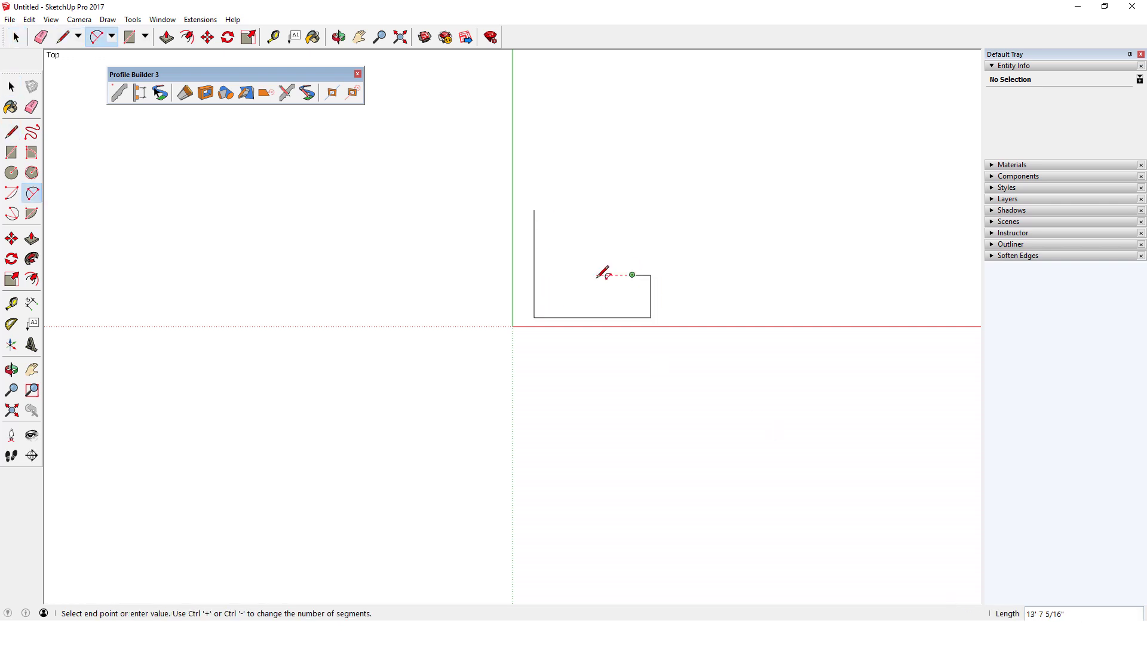
click(589, 275)
click(610, 297)
key(l)
click(589, 275)
click(560, 276)
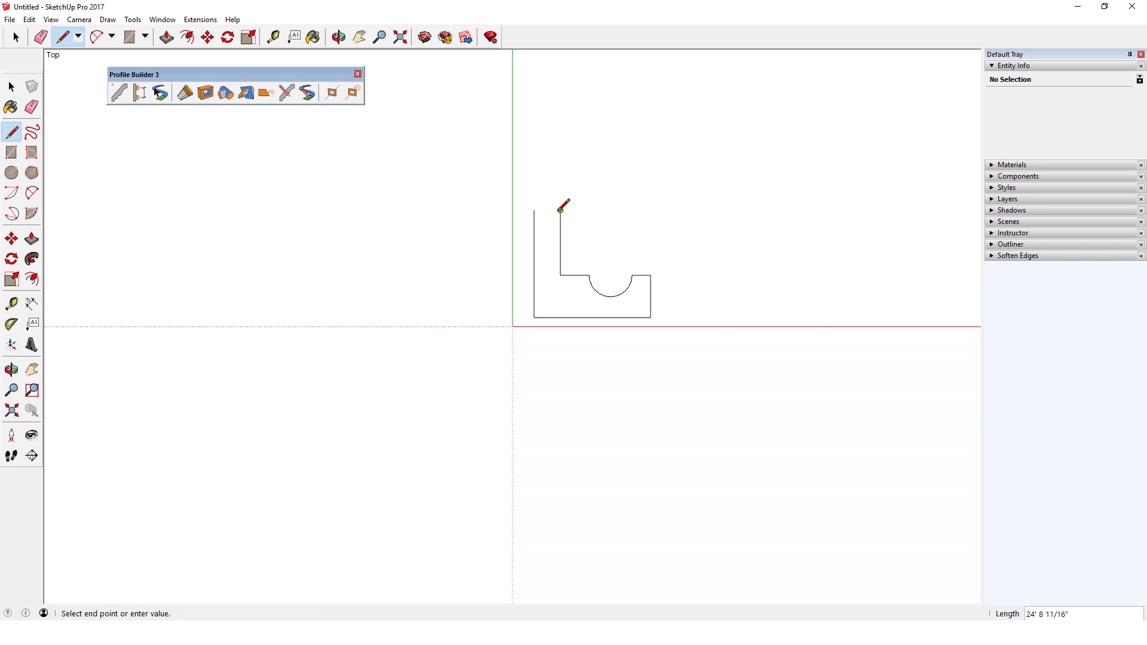
click(561, 210)
click(534, 210)
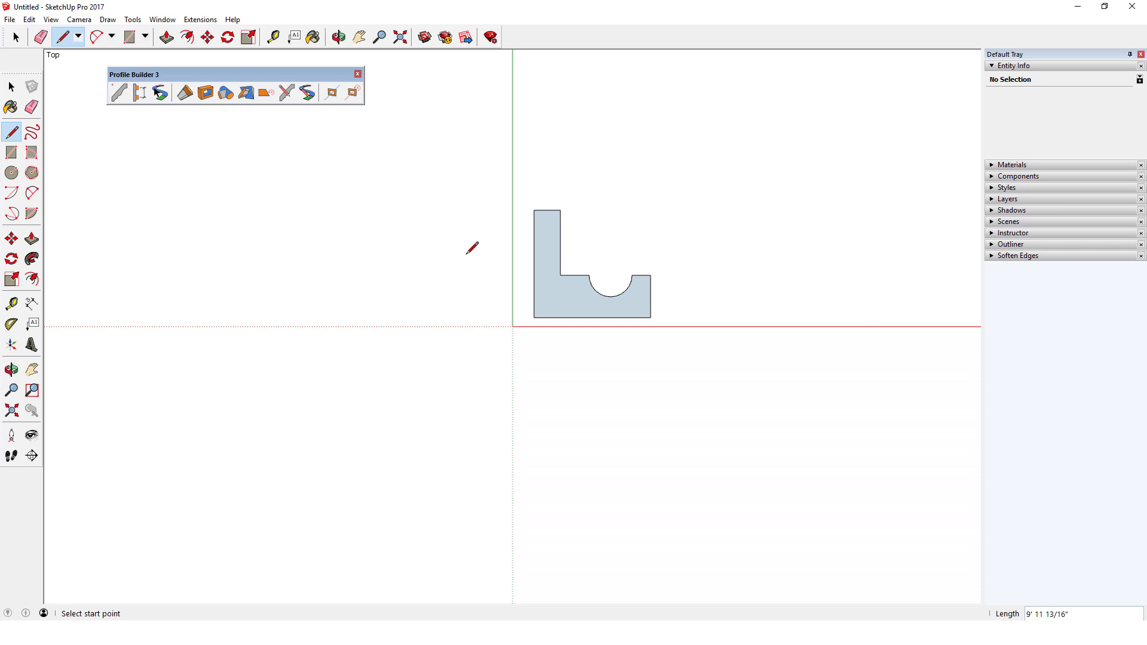
Step: Reverse the face so its front side shows, checking the face colours in Styles
right_click(556, 295)
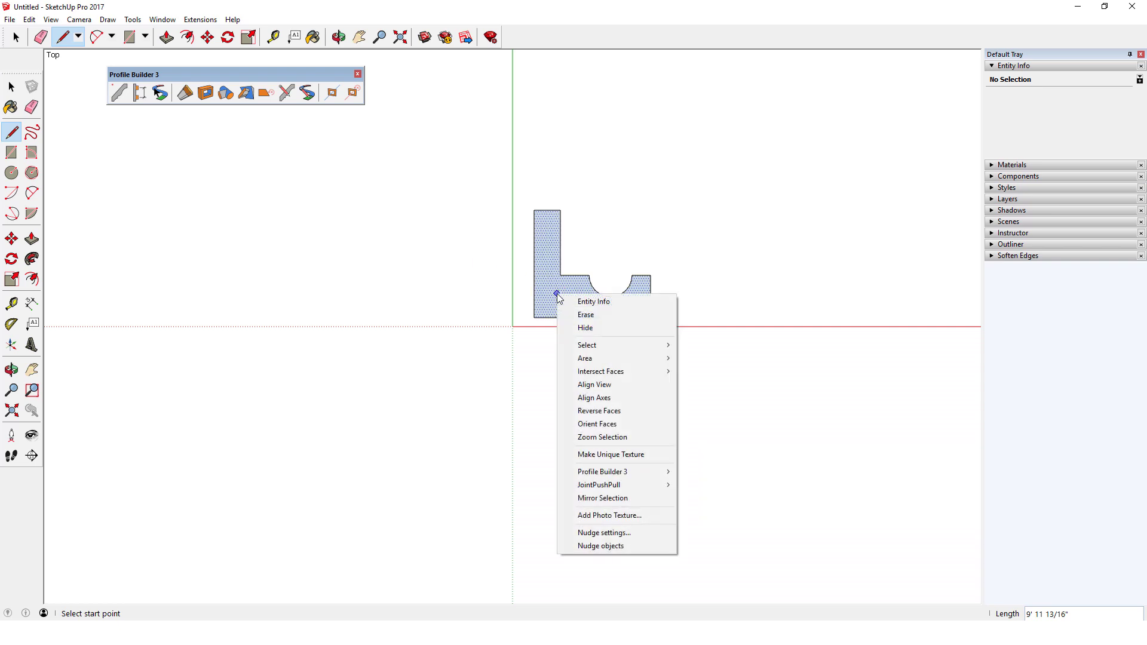
click(618, 410)
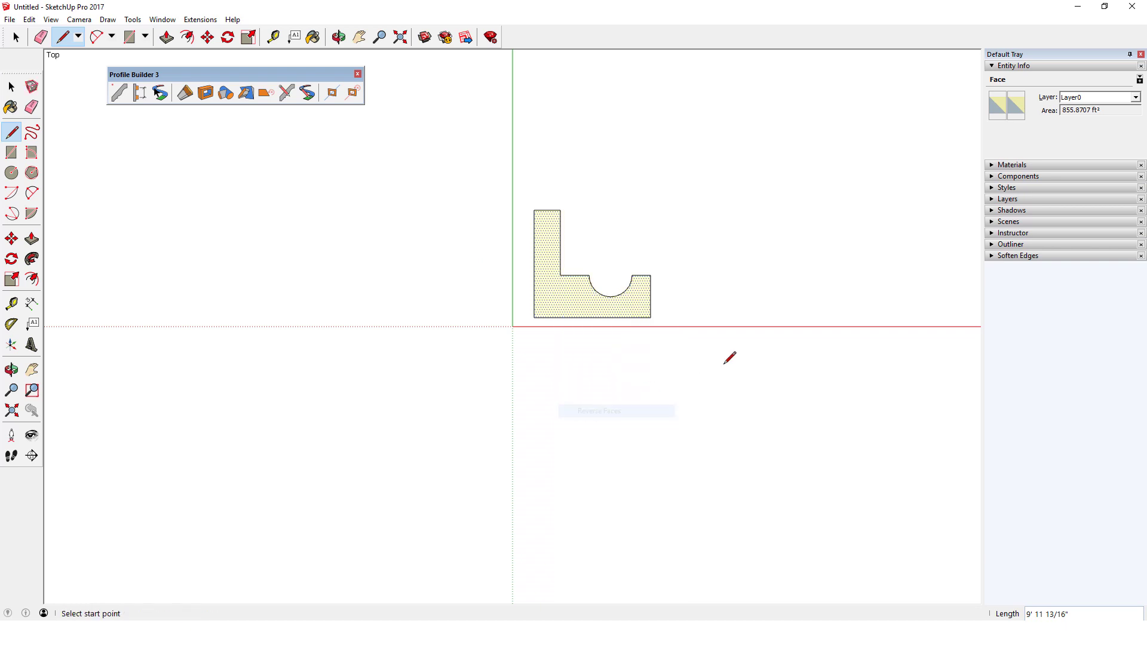
click(992, 188)
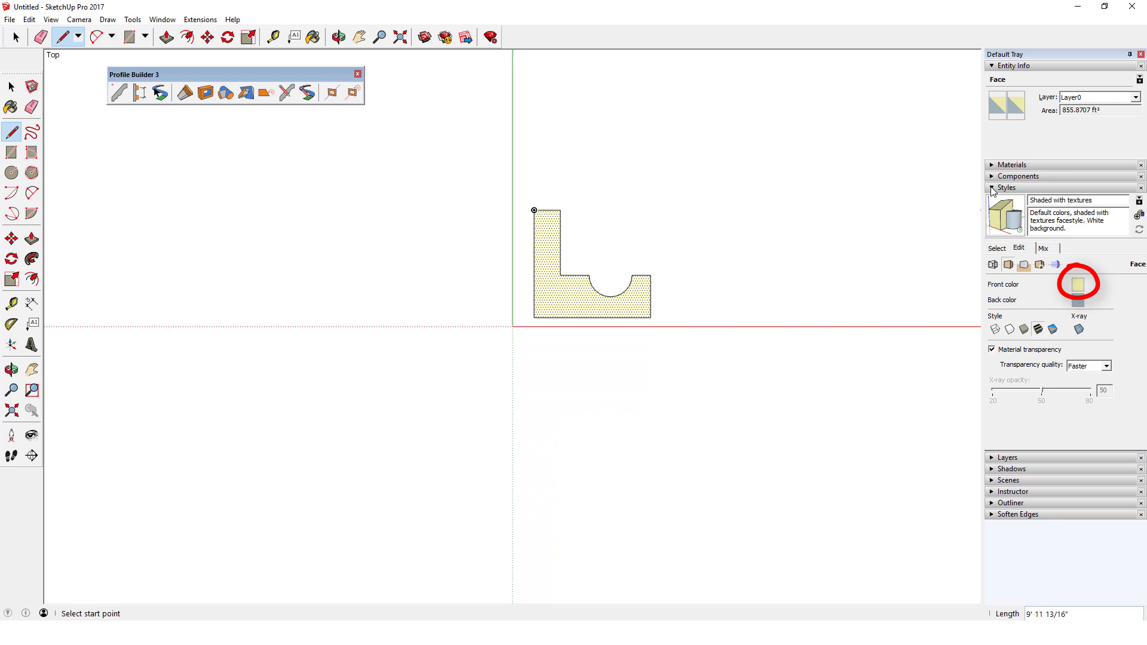
click(991, 188)
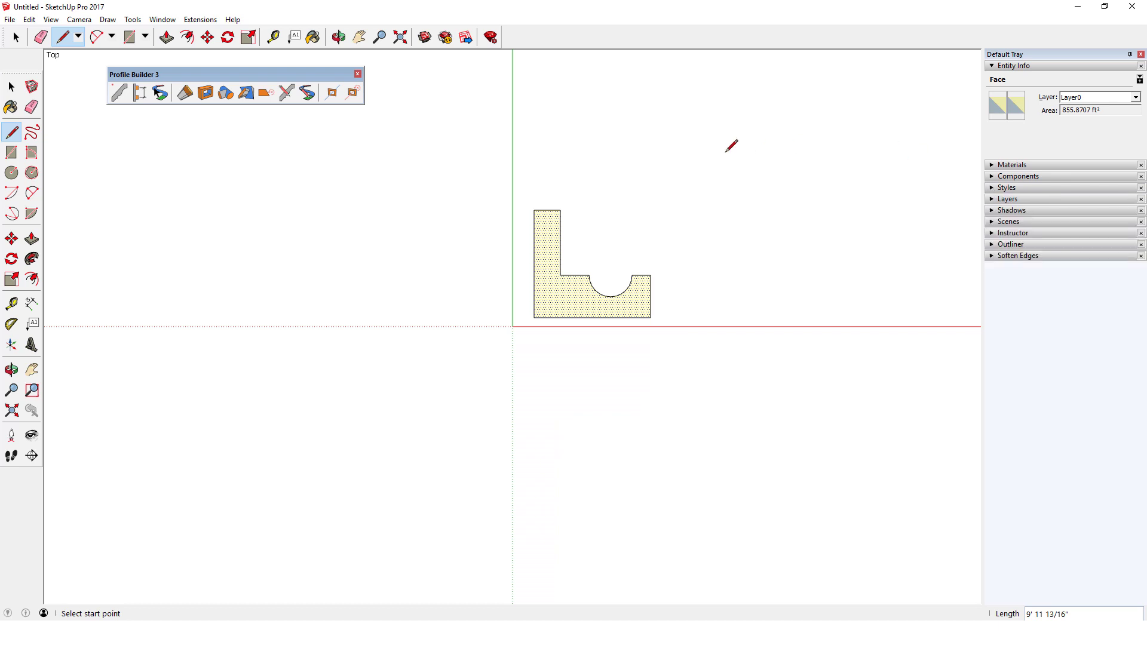
Step: Create a new profile from the L-shaped face in Profile Dialog and name it Trench1
click(118, 96)
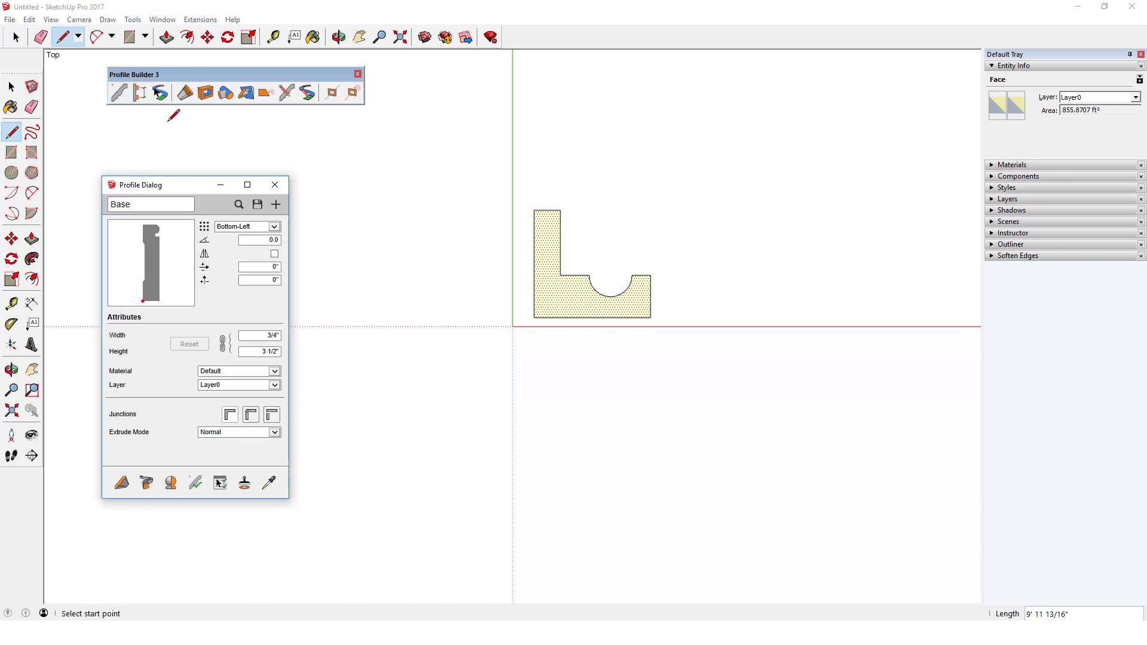
click(277, 205)
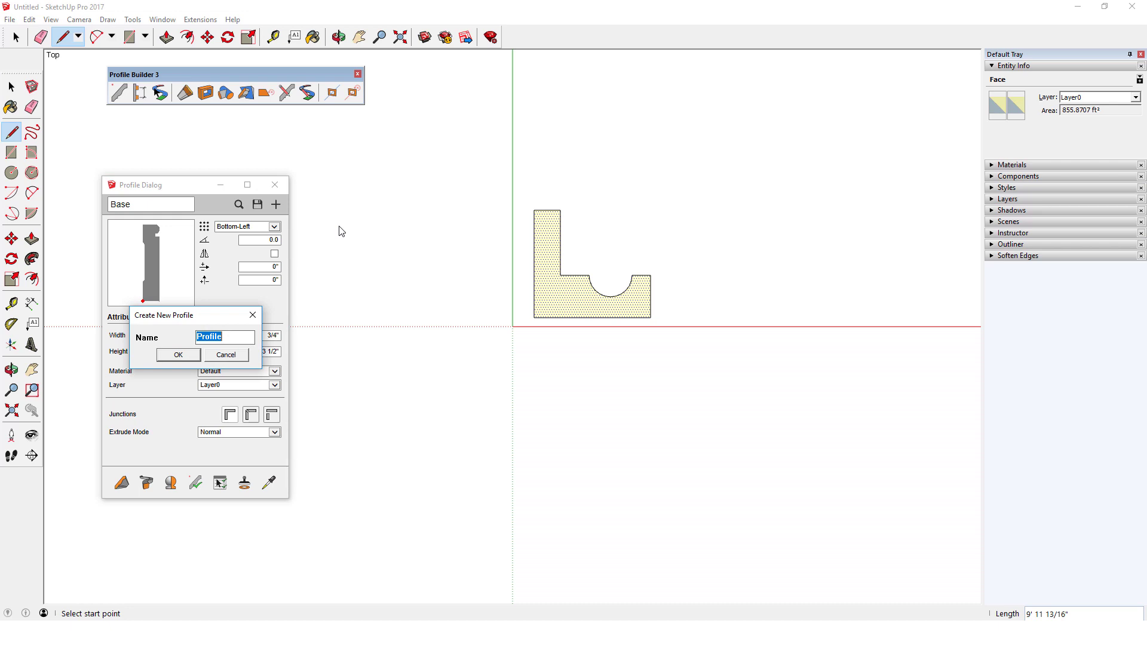
text(Trench1)
click(178, 354)
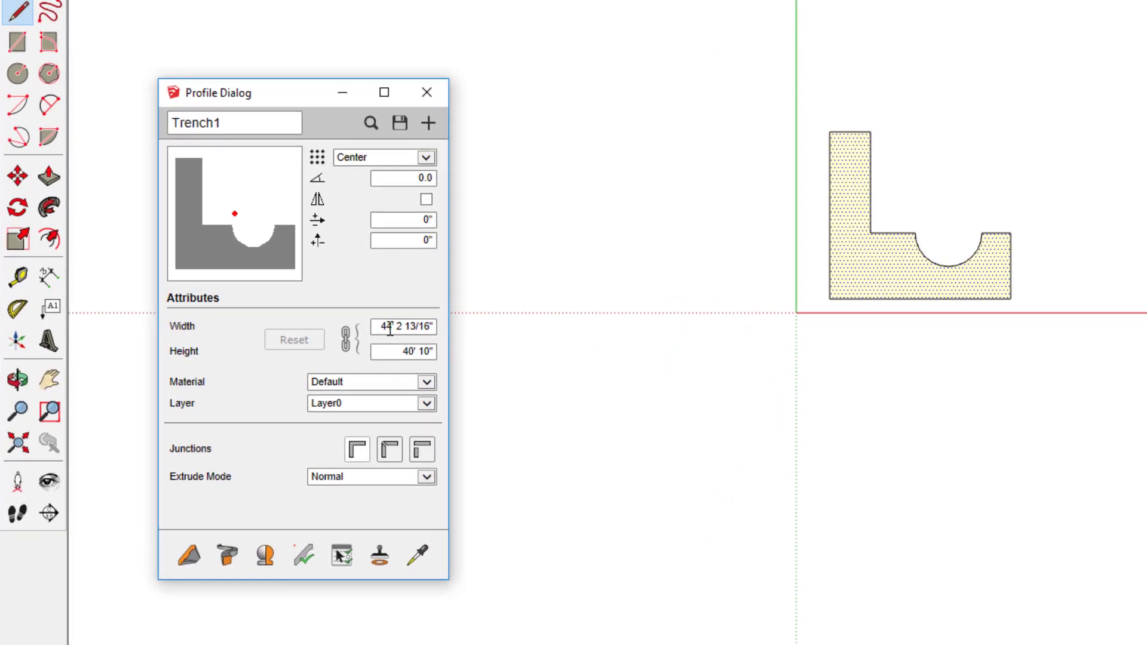
Step: Scale Trench1 to 10' wide with proportional height and anchor it at Bottom-Left
triple_click(389, 327)
text(10')
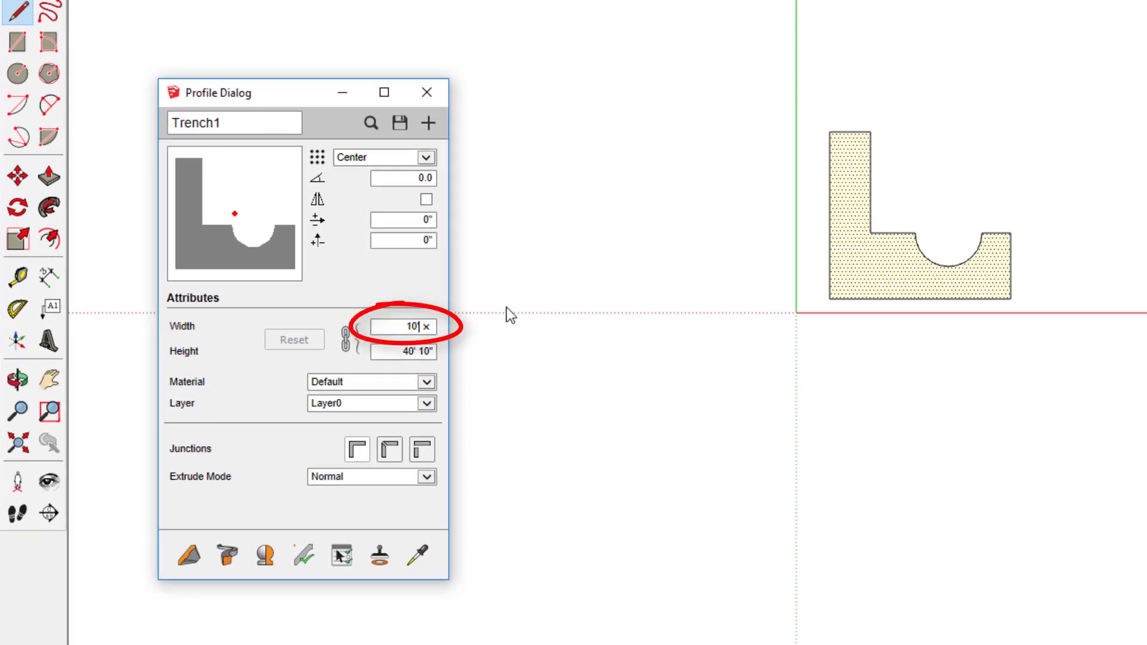
key(Tab)
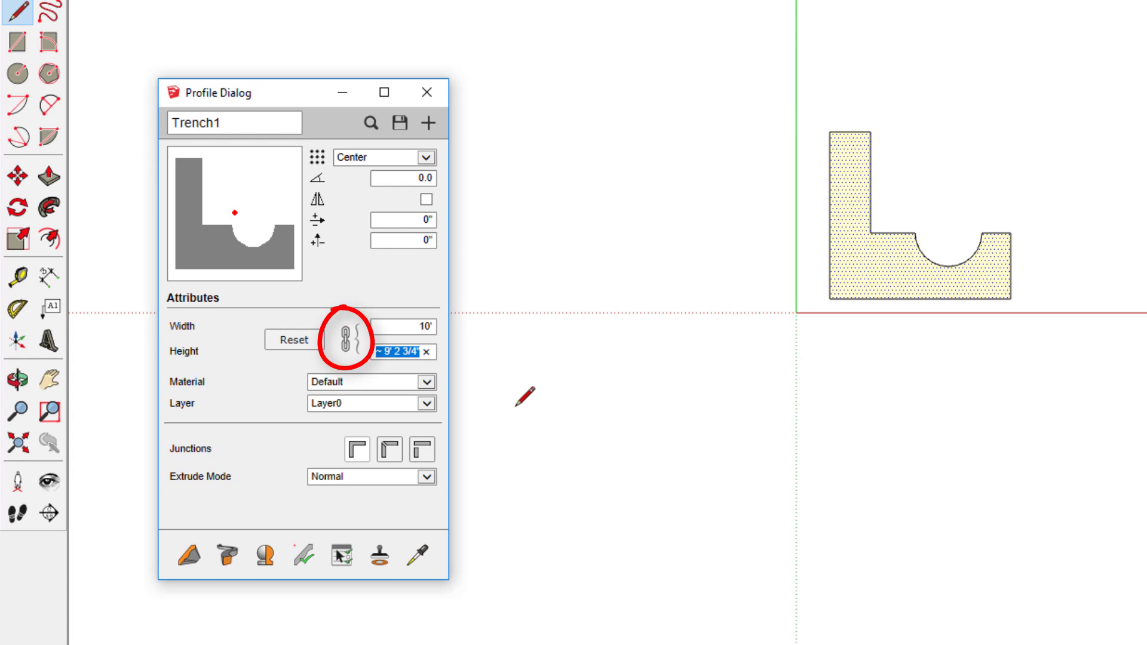
click(509, 366)
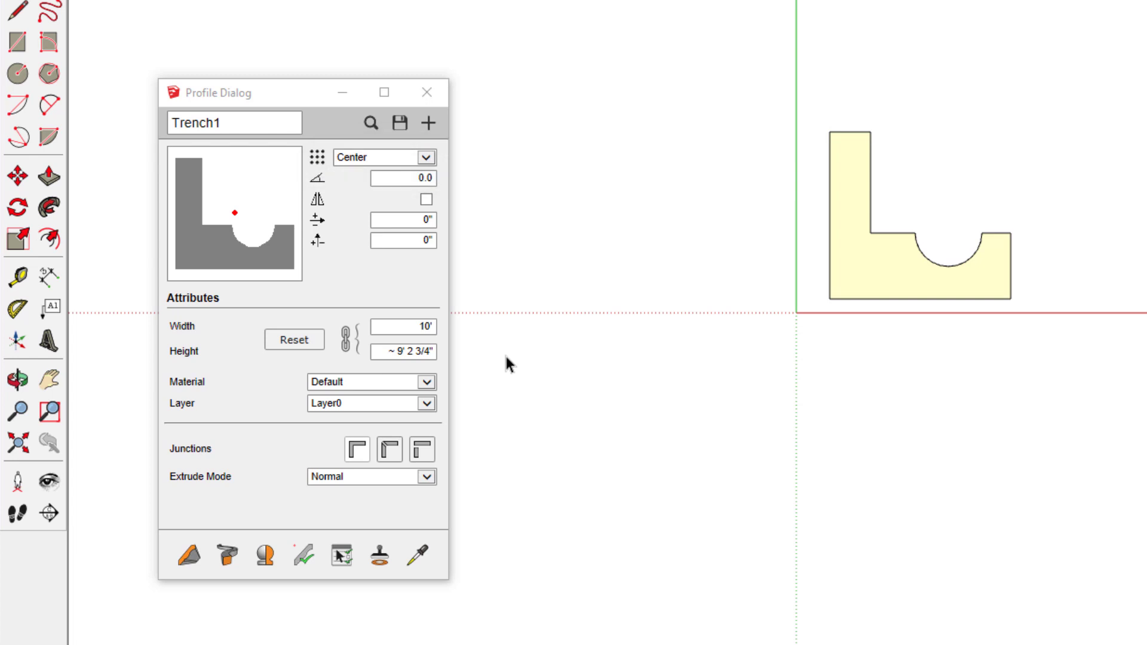
click(426, 157)
click(409, 181)
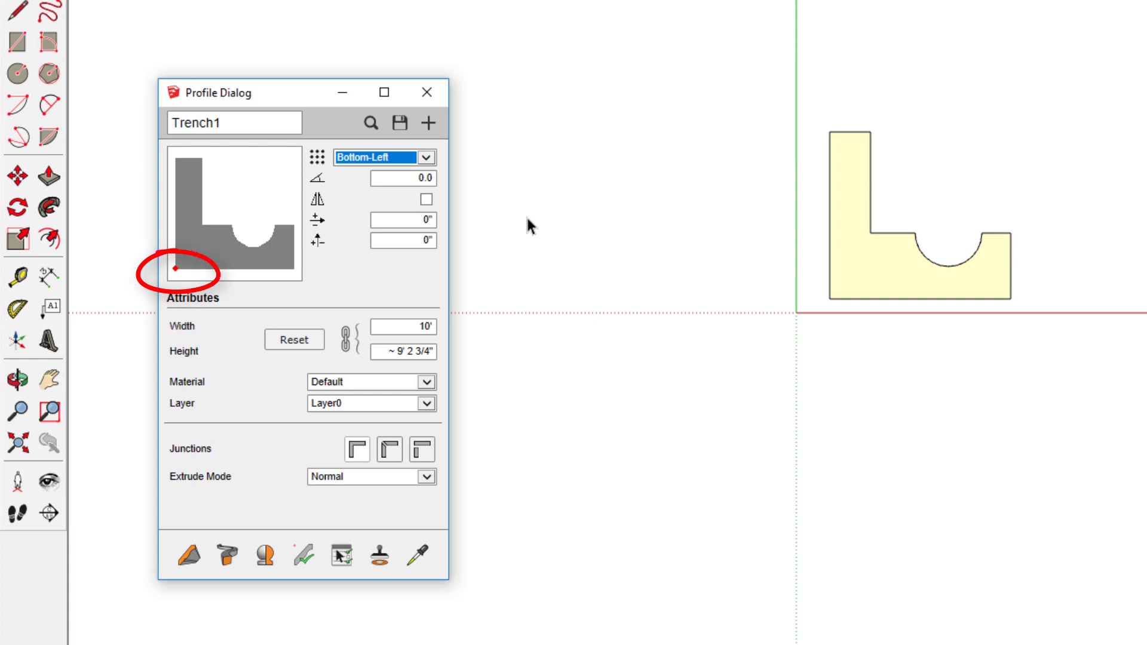
Step: Start building Trench1 along a path in 3D, placing the start point and first bend
click(189, 557)
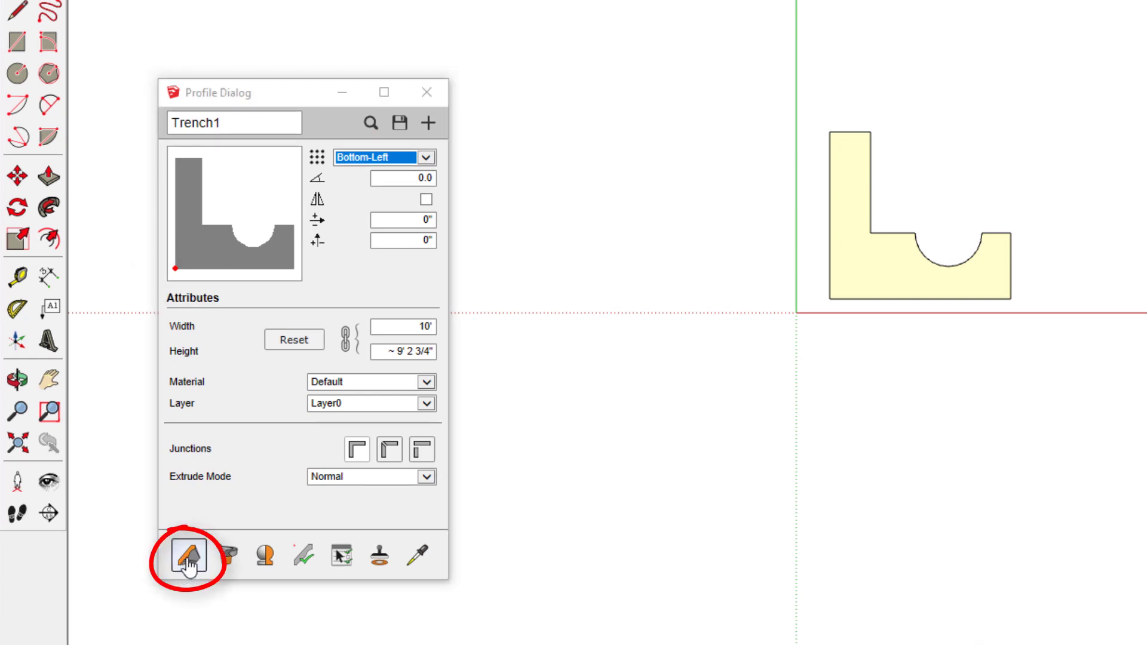
mouse_move(743, 340)
middle_down()
mouse_move(537, 366)
mouse_move(719, 218)
middle_up()
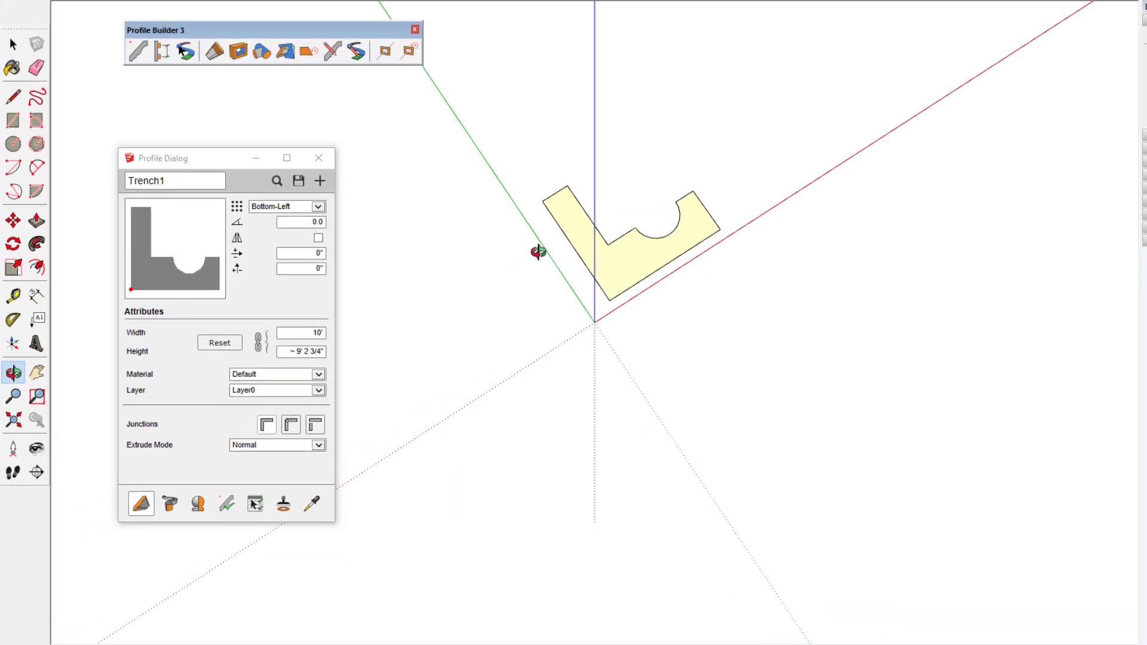
middle_drag(633, 330, 585, 343)
click(460, 354)
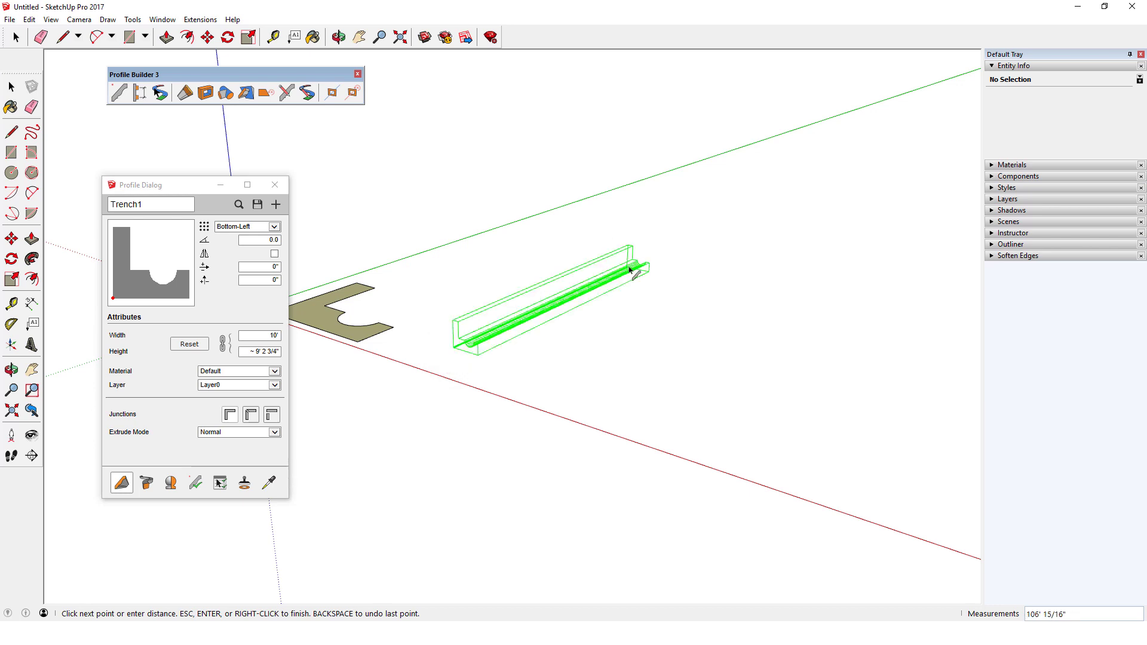
middle_drag(630, 269, 583, 299)
click(570, 254)
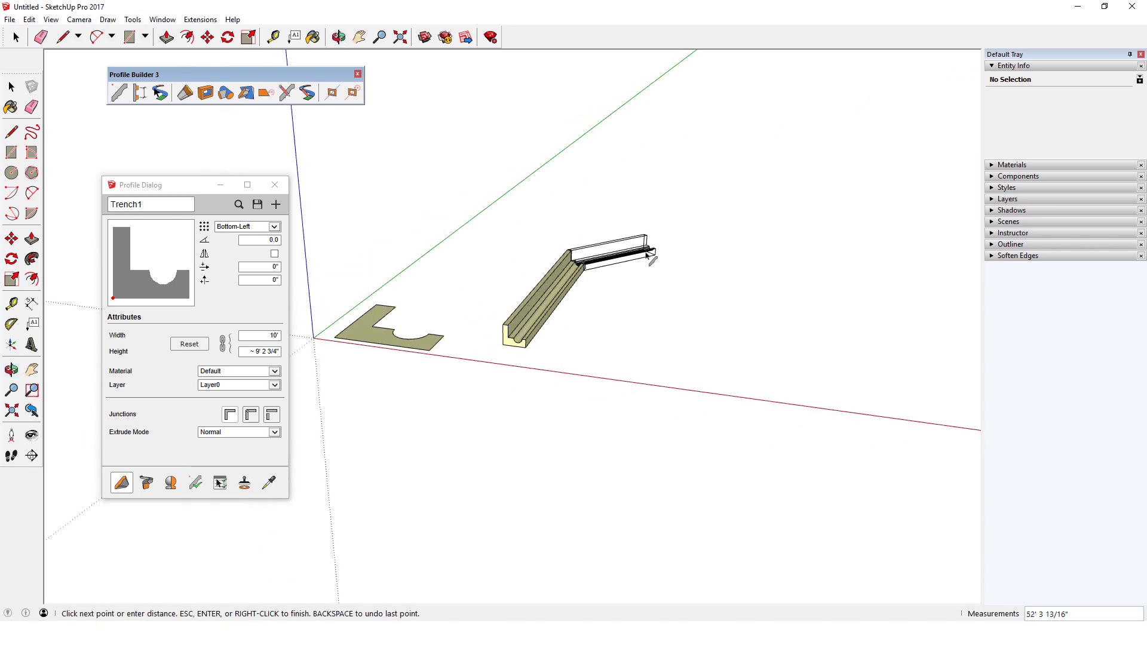
Step: Add a 40' run, a run along the green axis, a leftward run and a vertical rise
click(648, 256)
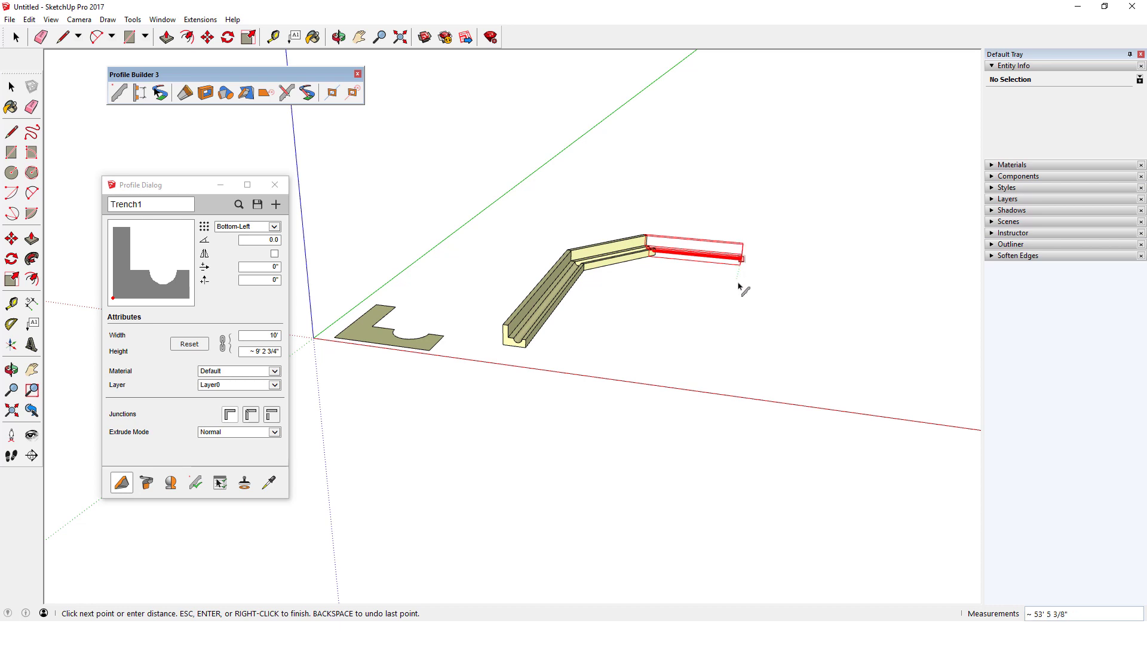
text(40)
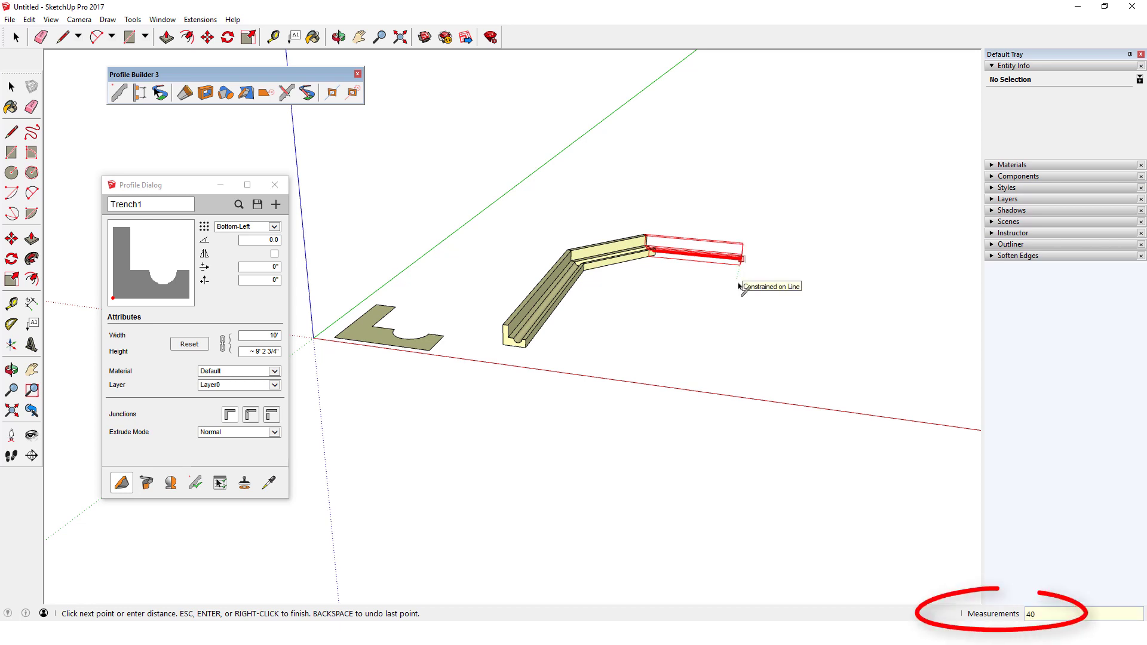
key(Return)
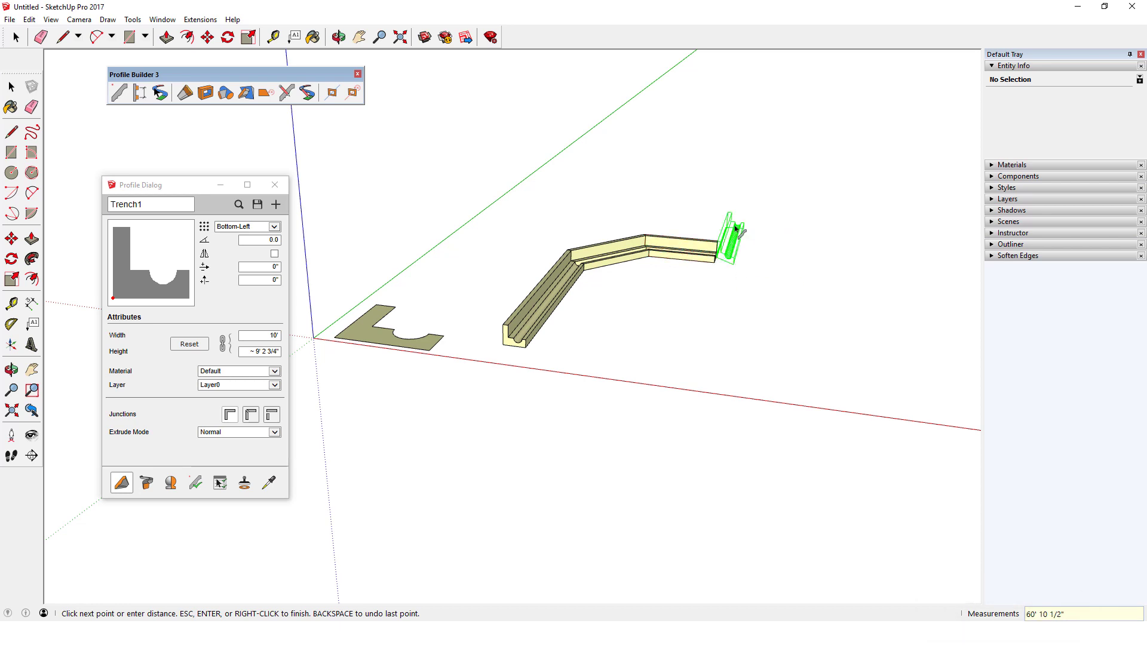
click(731, 199)
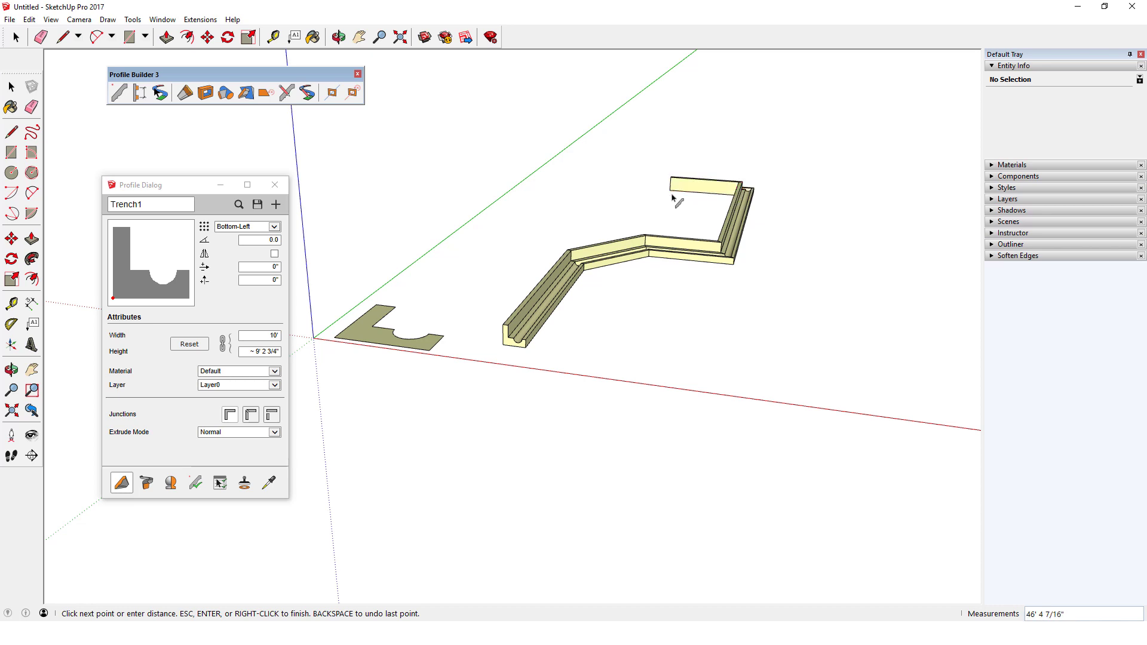
click(671, 192)
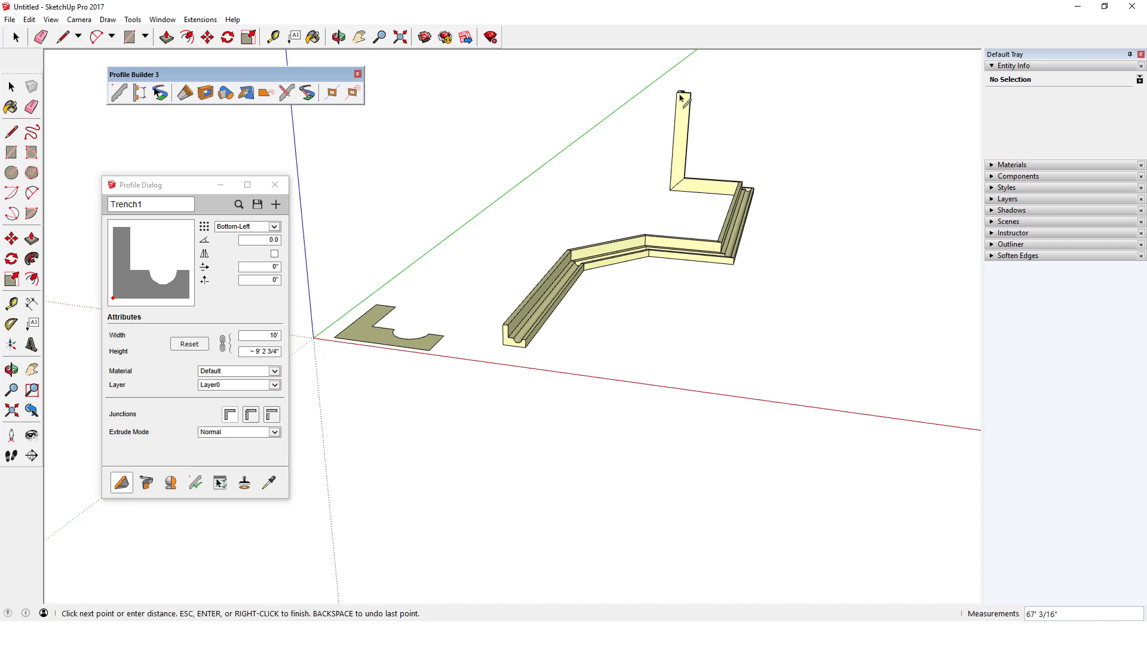
click(684, 87)
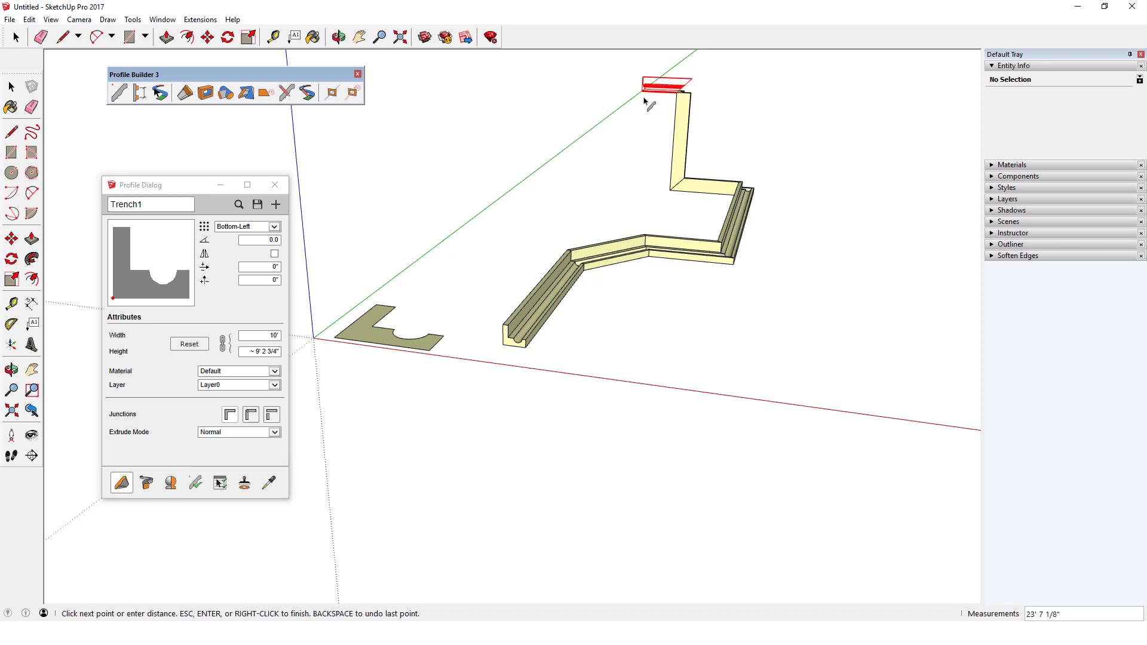
mouse_move(596, 131)
middle_down()
mouse_move(456, 174)
mouse_move(584, 123)
mouse_move(670, 66)
mouse_move(634, 133)
middle_up()
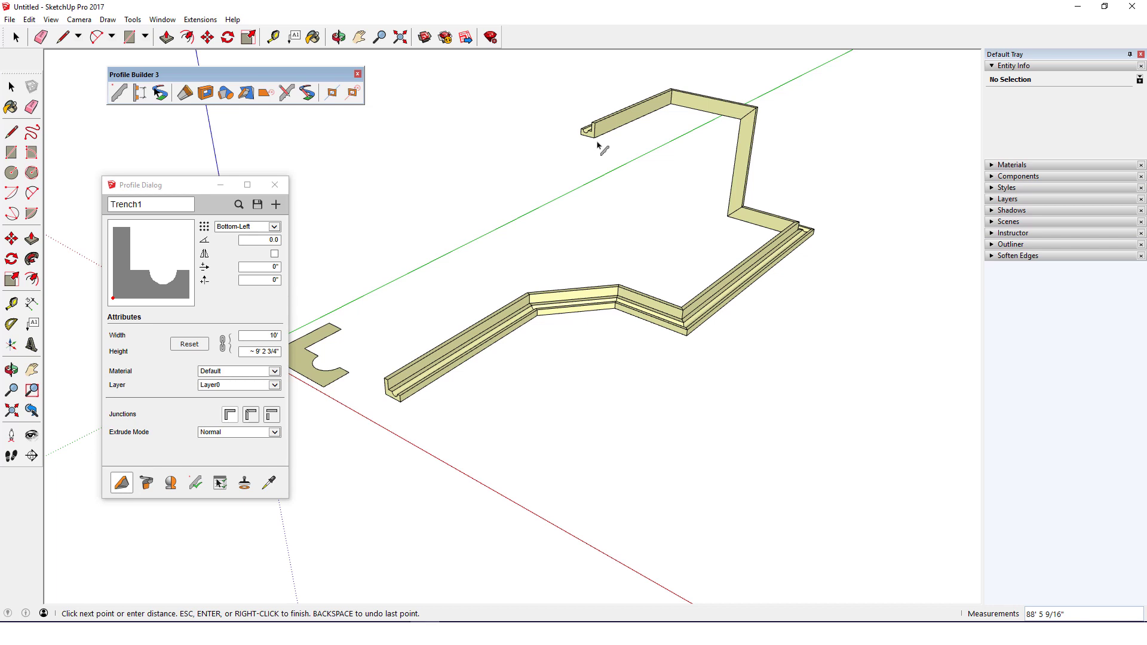
Step: Remove the last two path points, including the vertical rise, and set alignment to Bottom-Right
key(BackSpace)
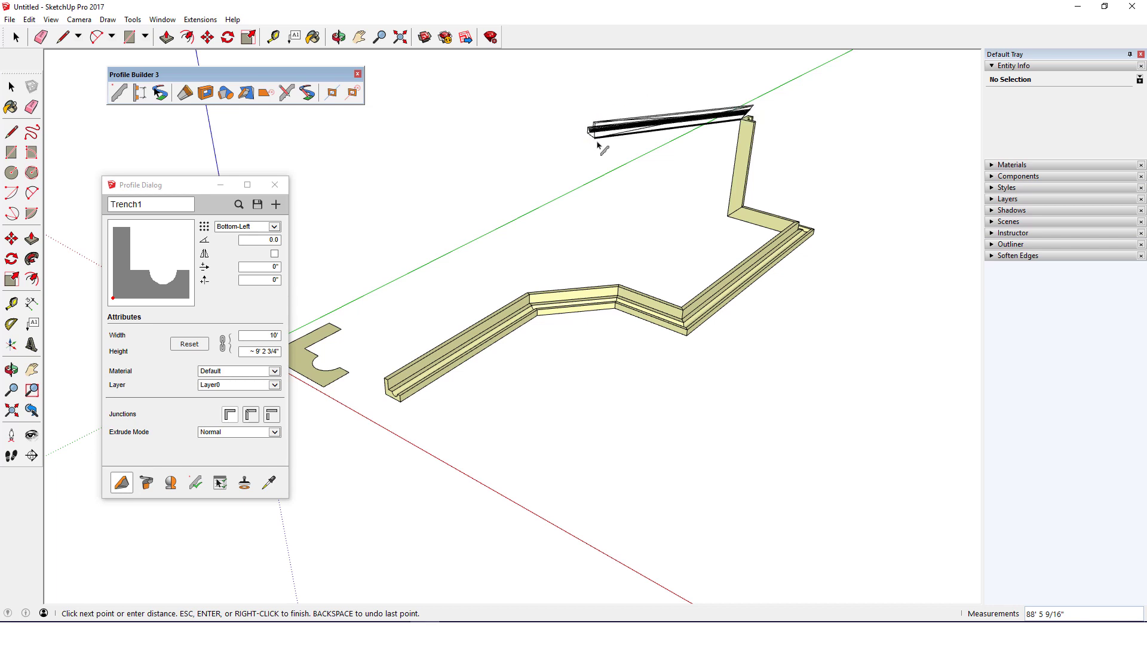
key(BackSpace)
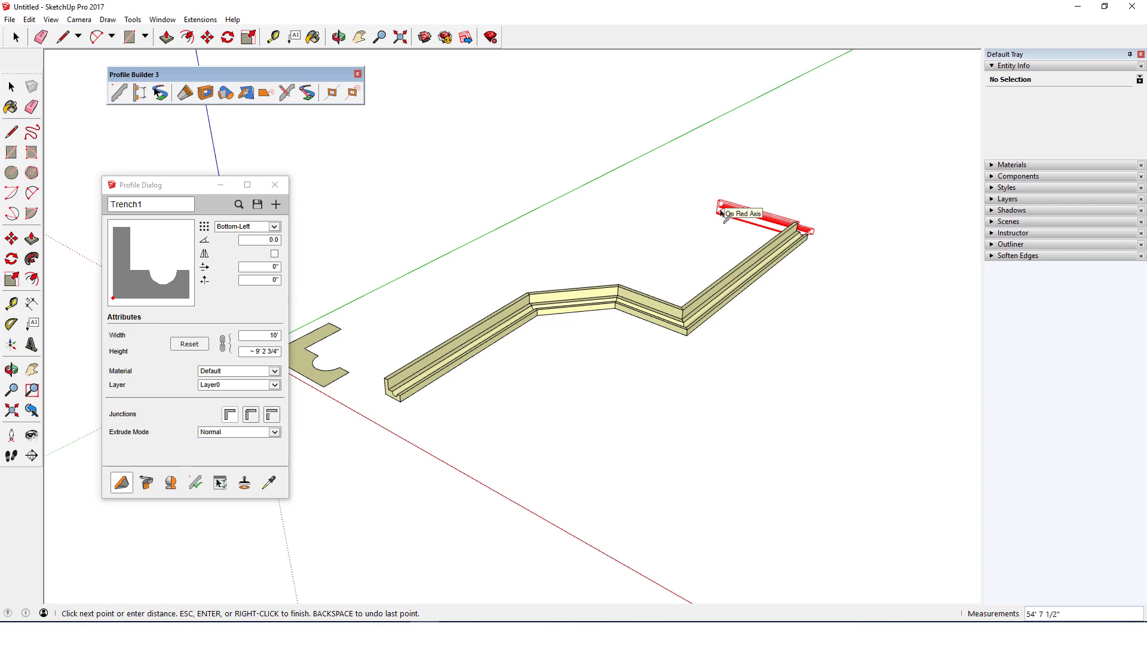
key(Right)
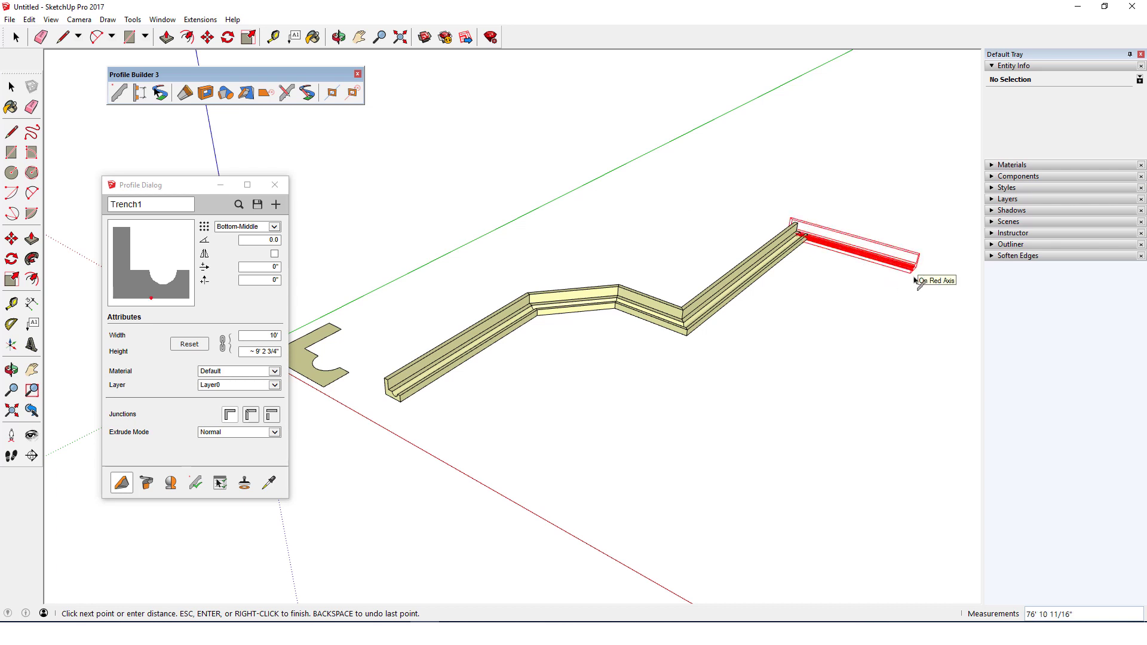
key(Right)
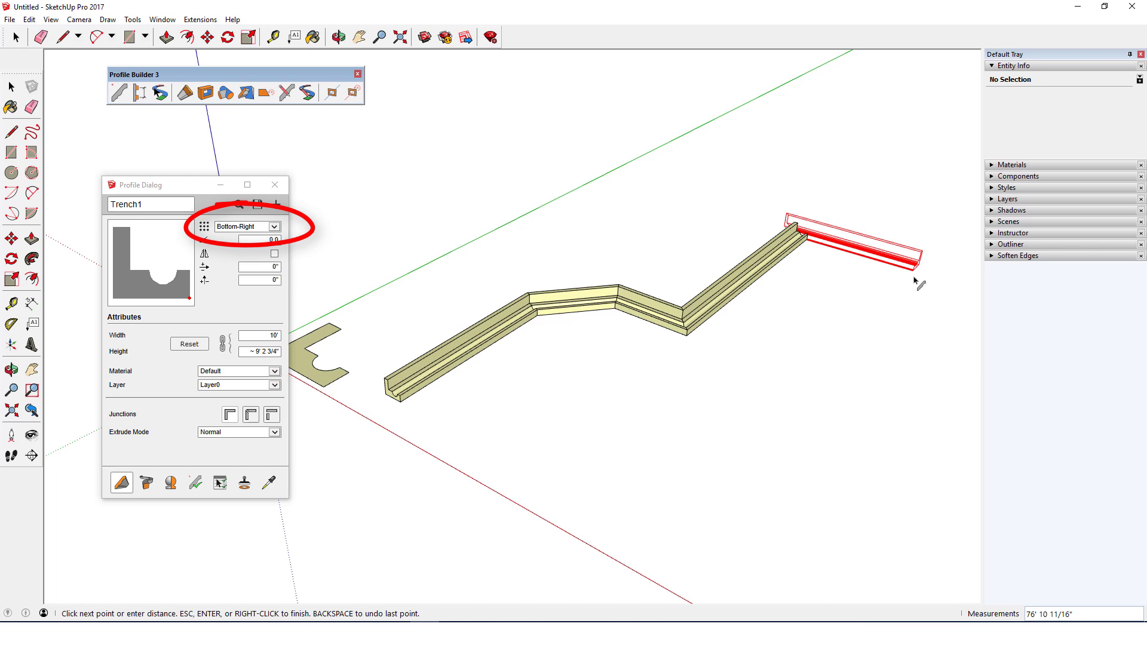
key(Return)
Step: Rotate the profile to 180°, place the final leg's points and finish the trench
key(Tab)
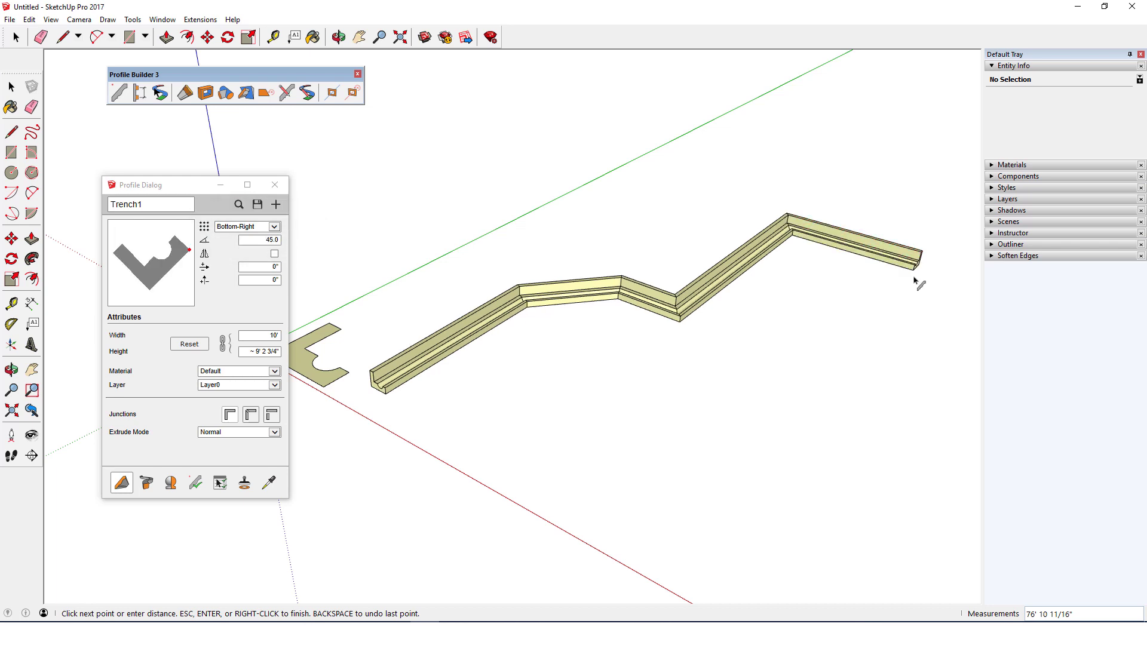
click(915, 276)
key(Tab)
key(Tab)
key(Tab)
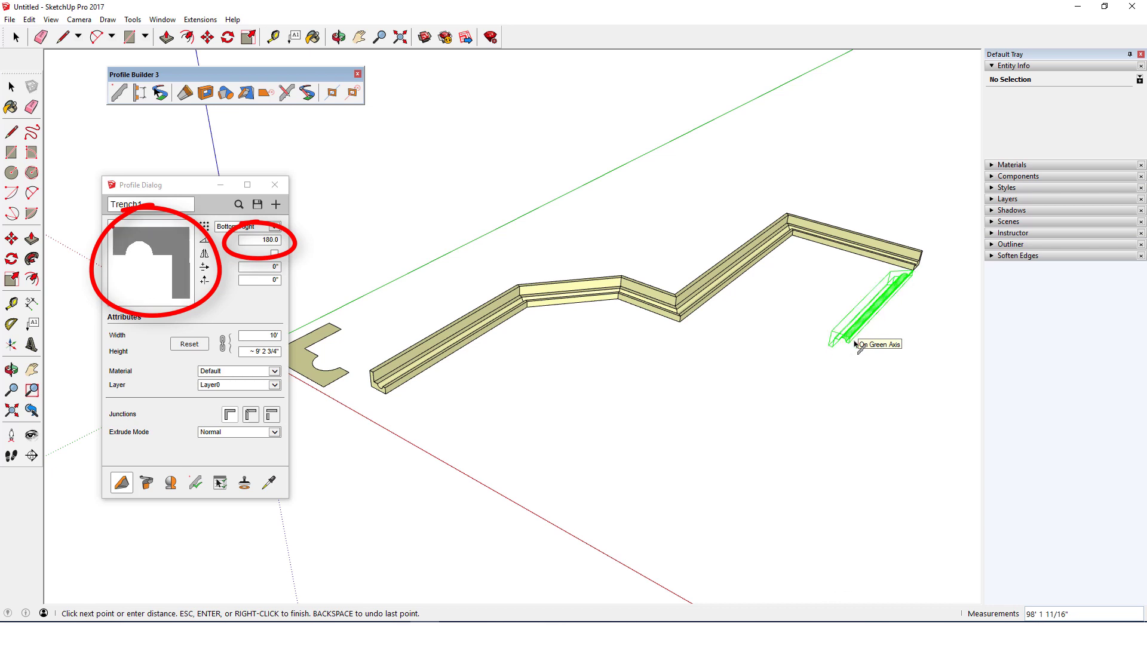
click(855, 345)
key(Return)
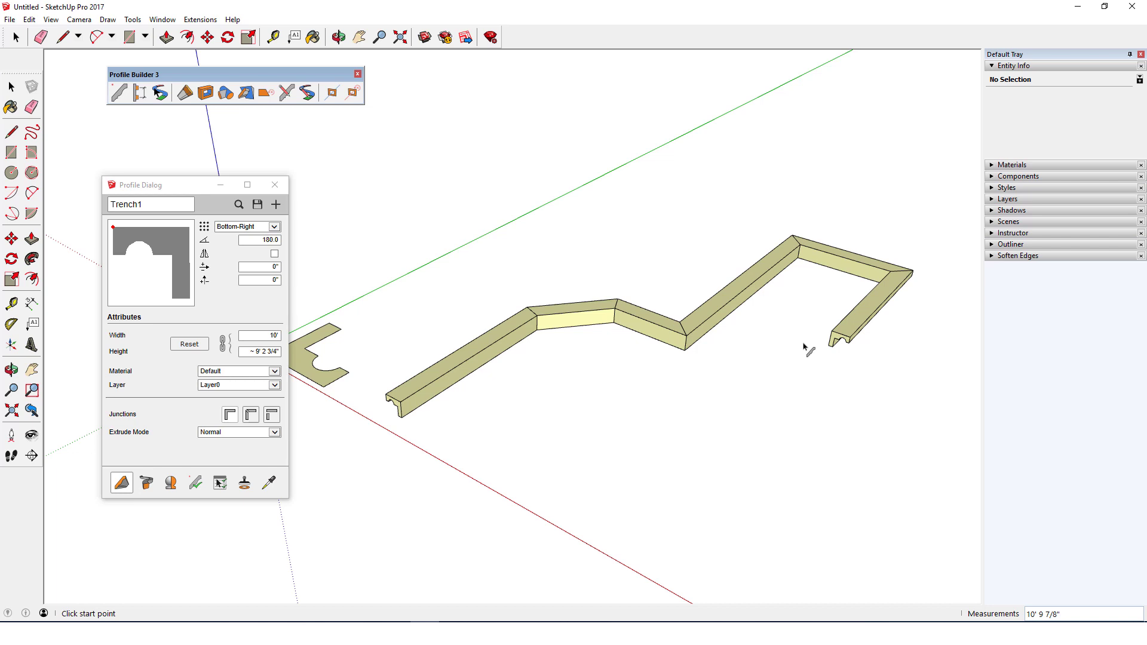
Step: Rotate the profile back to 360° and lay a four-corner ground path closed into a loop
key(Up)
key(Up)
key(Up)
key(Up)
click(533, 457)
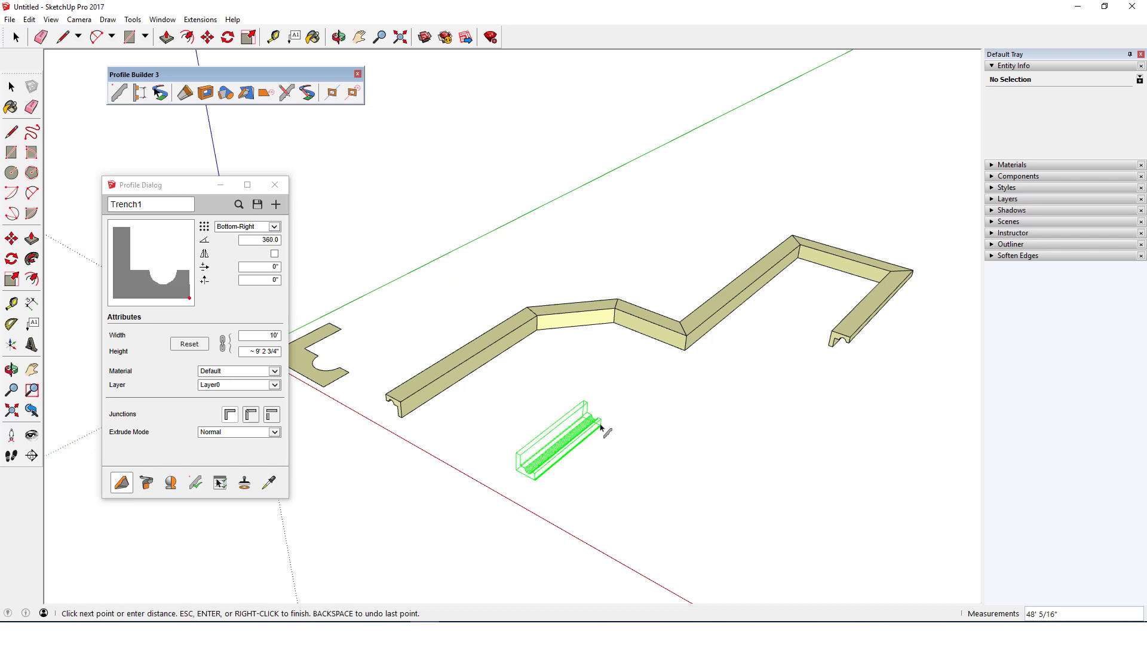
click(625, 369)
click(796, 442)
click(714, 520)
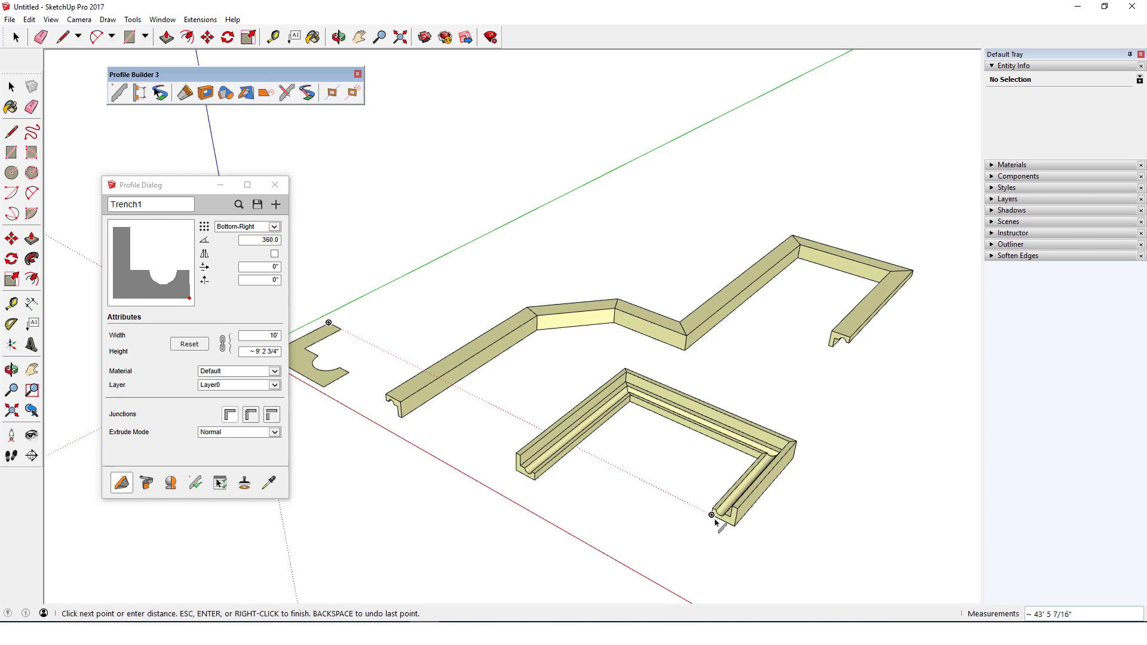
right_click(648, 491)
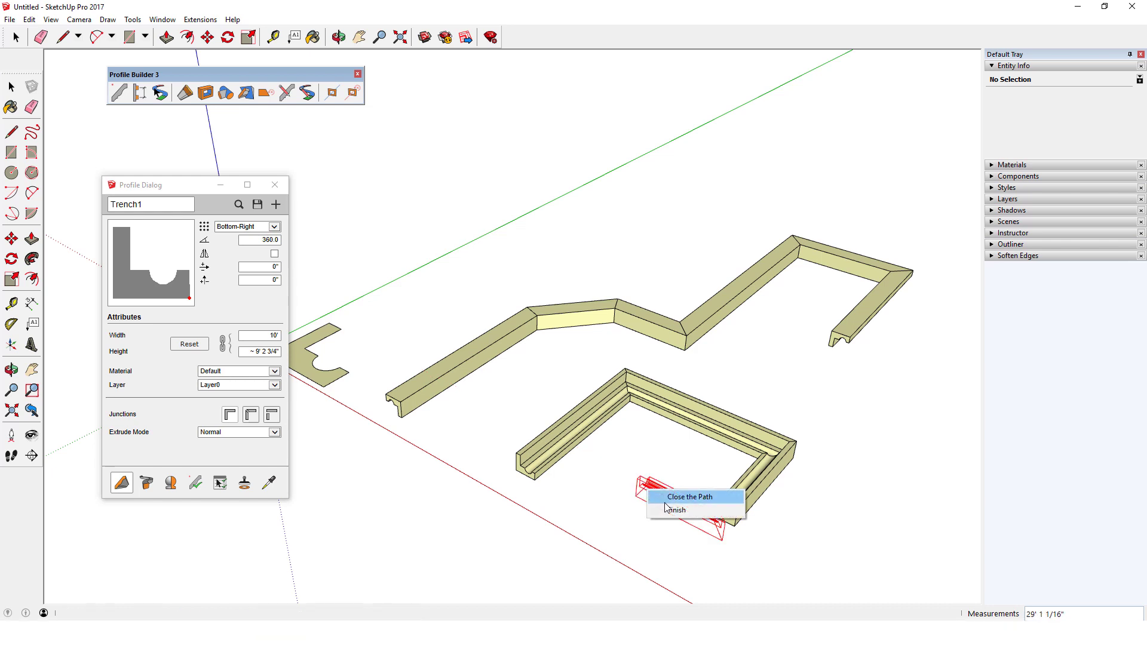
click(716, 496)
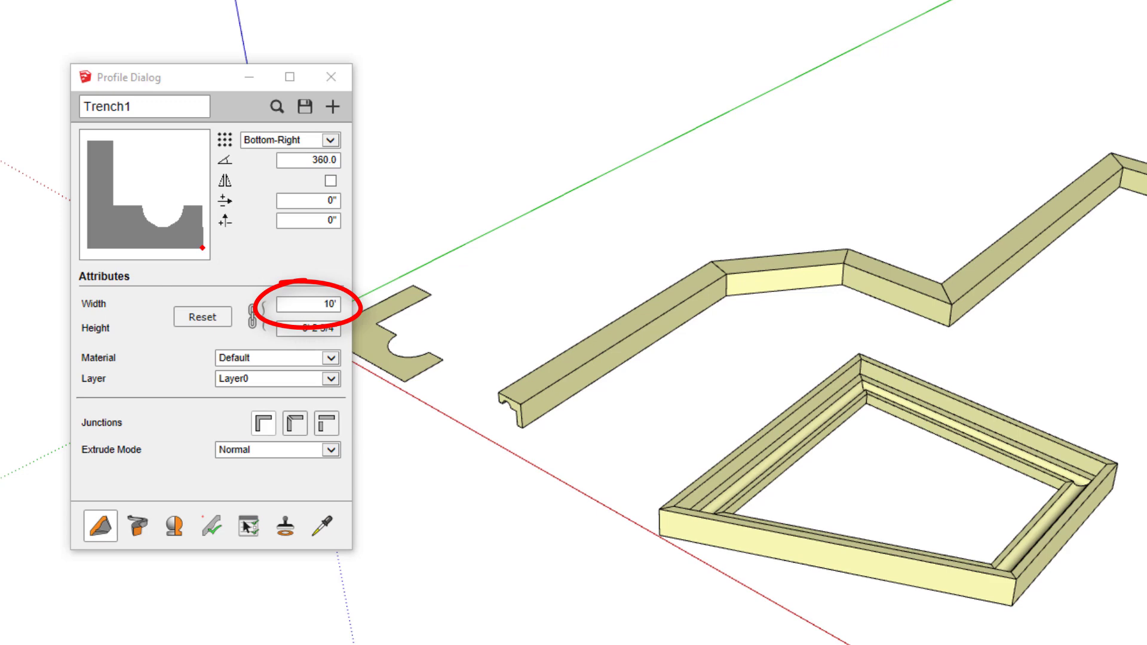
Step: Measure across the trench's open end with the Tape Measure to confirm the 10' width
mouse_move(546, 152)
middle_down()
mouse_move(660, 174)
mouse_move(660, 197)
middle_up()
key(t)
scroll(630, 481, up, 3)
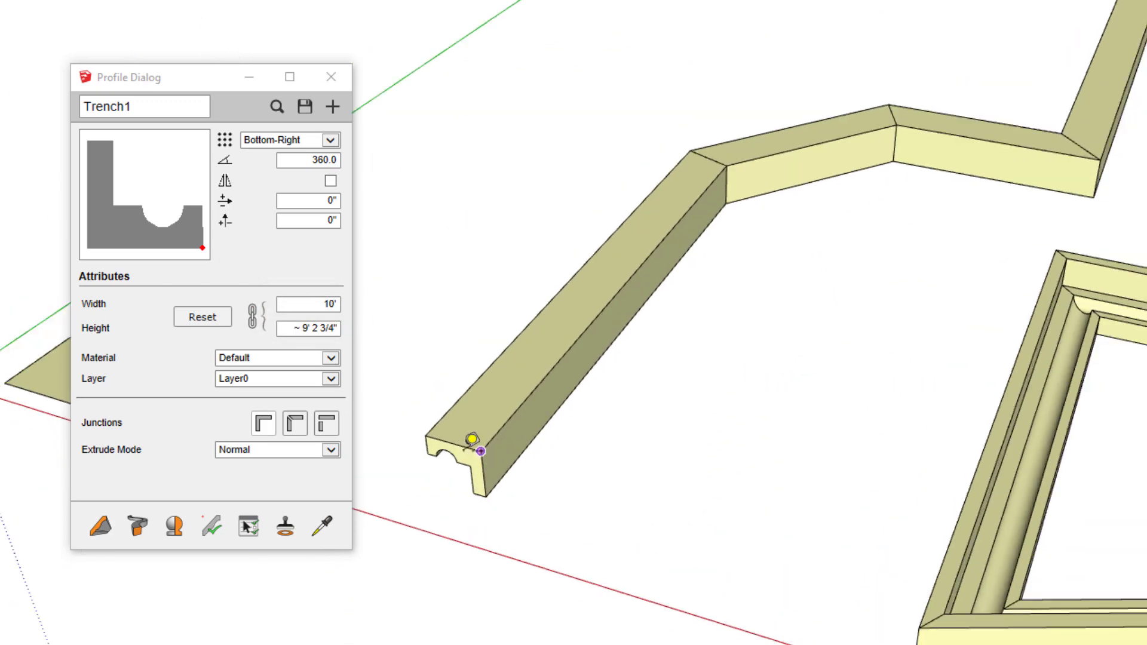
click(425, 436)
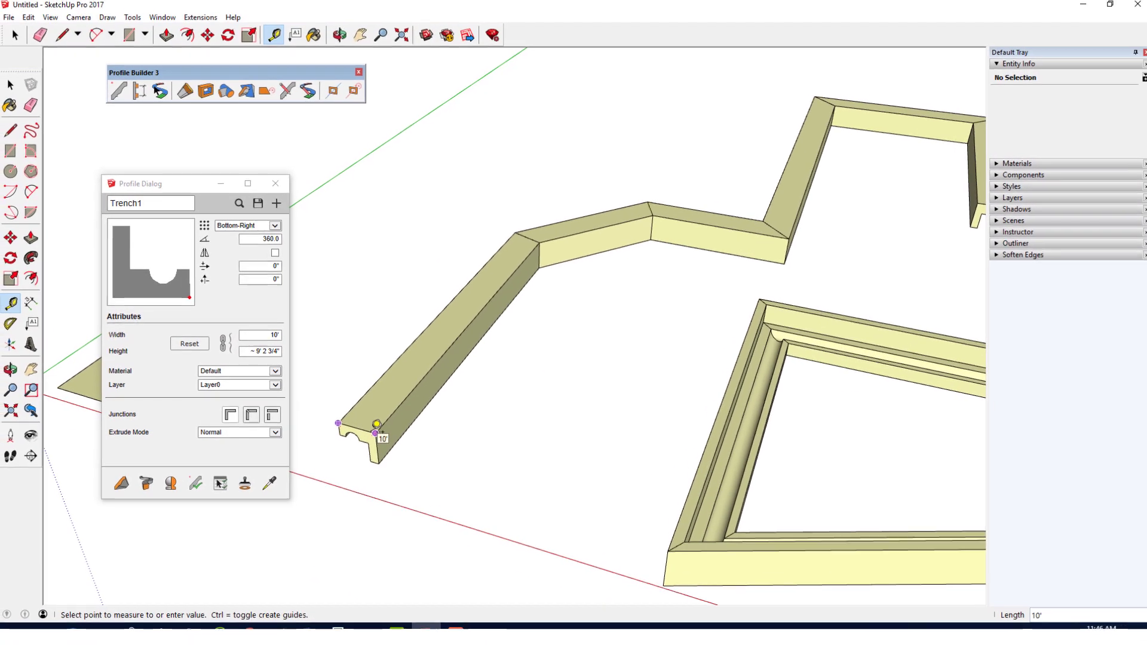
key(space)
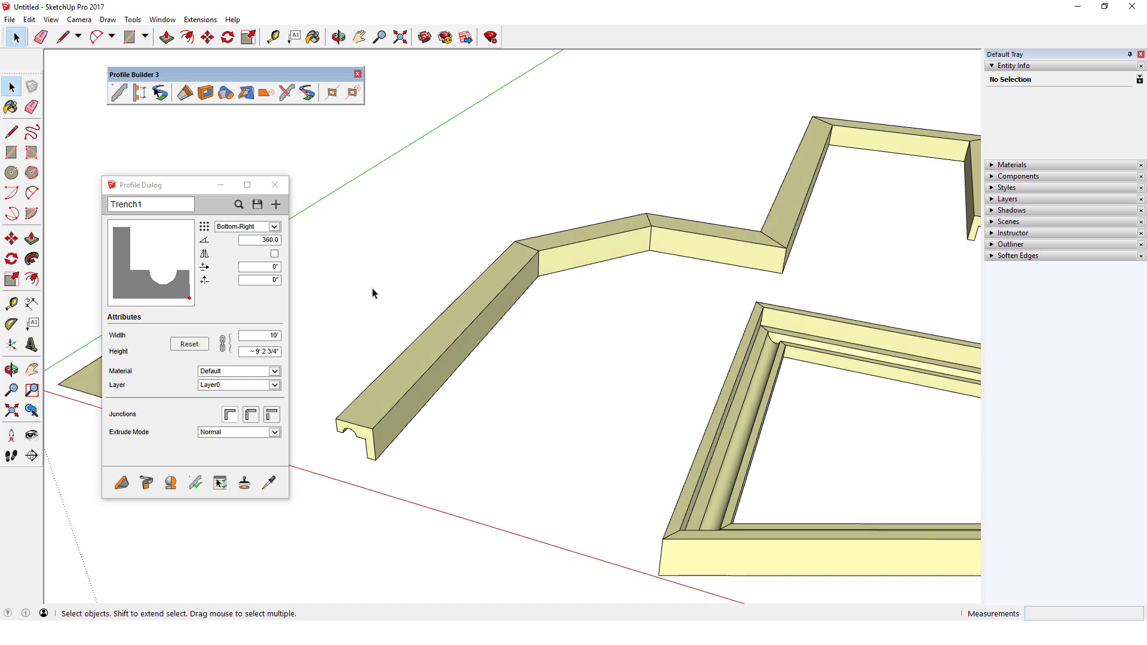
Step: Select the zigzag trench and the square ring to check they are solid groups
click(484, 278)
scroll(451, 236, down, 3)
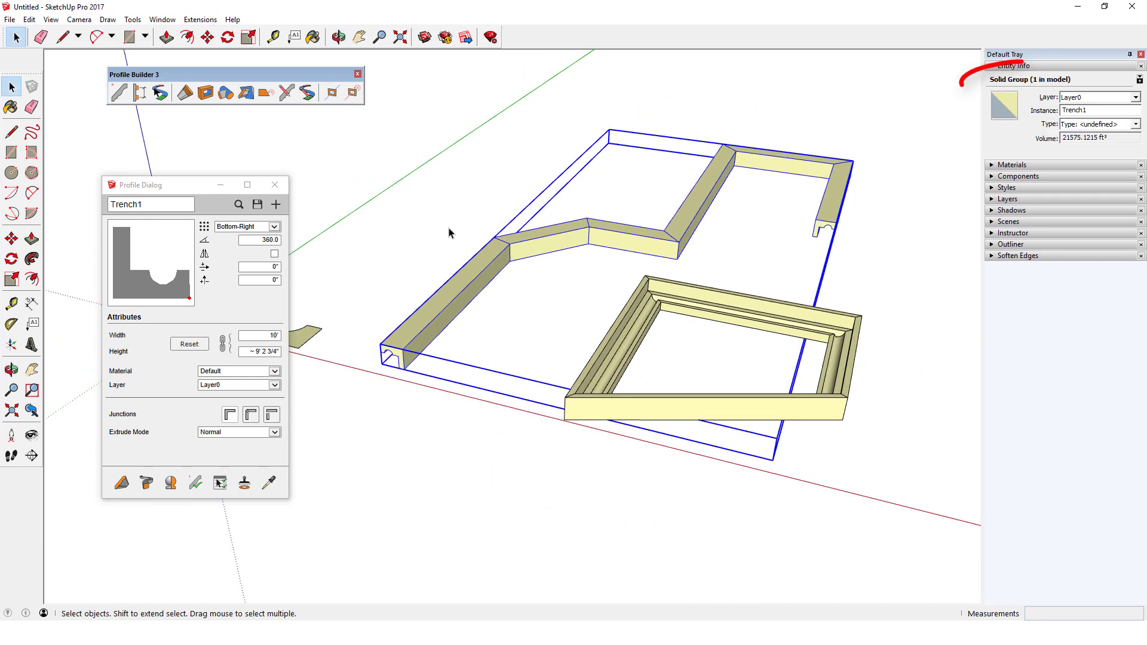
click(797, 407)
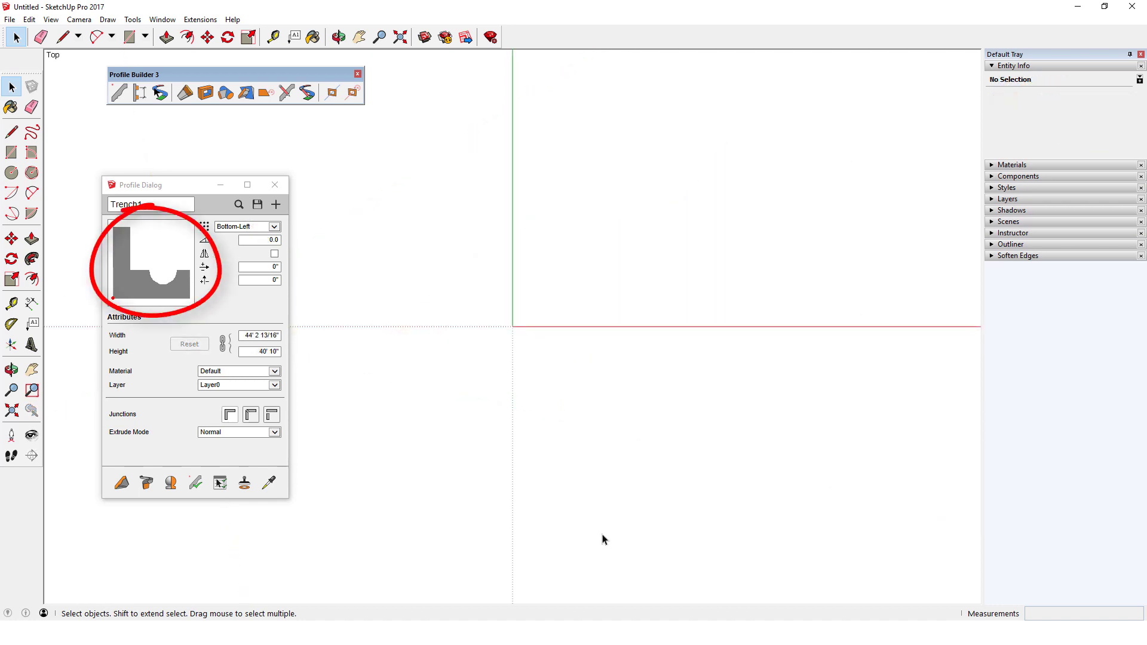
Step: Draw a vertical edge, a short horizontal edge, and a semicircular arc rising from its end
key(l)
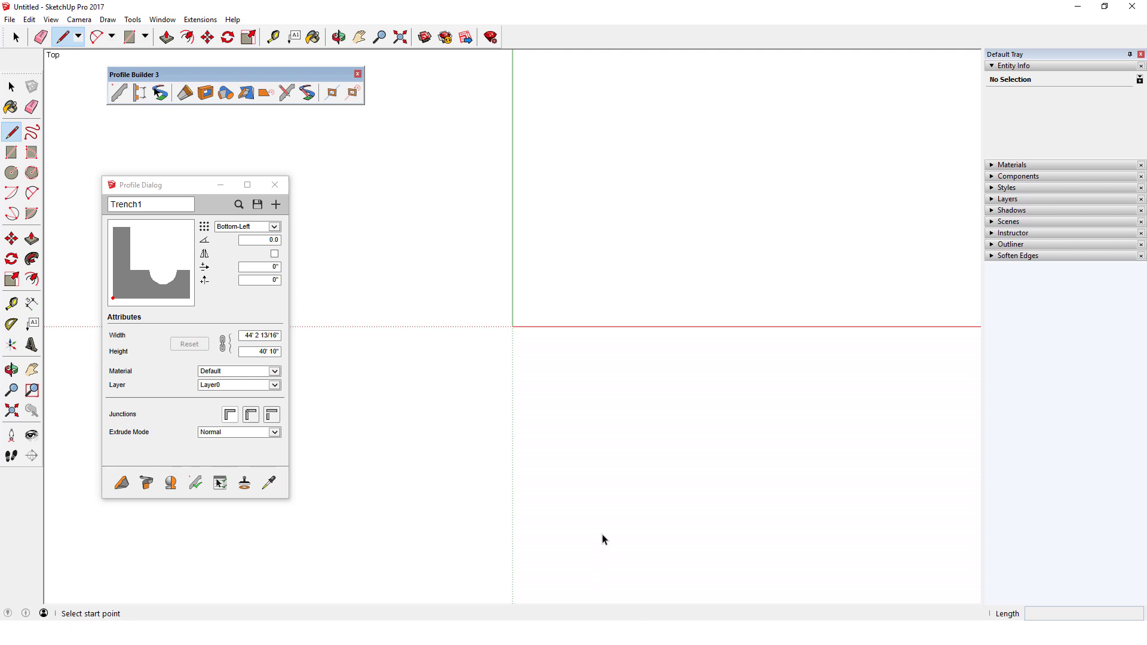
click(545, 309)
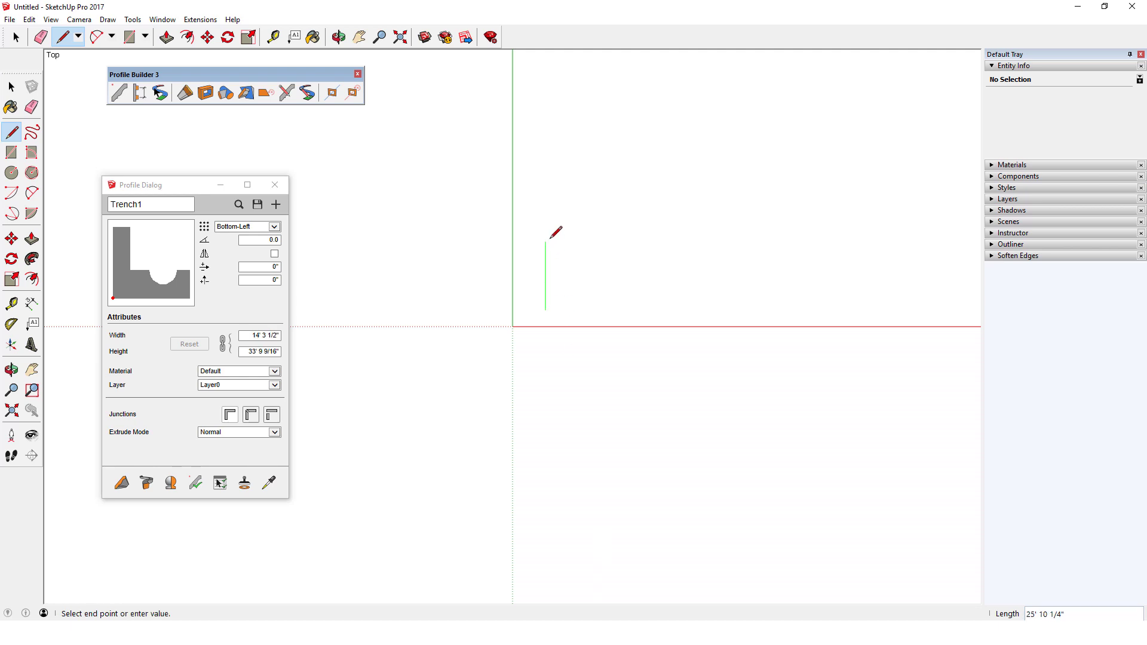
click(545, 245)
key(a)
click(609, 245)
click(609, 179)
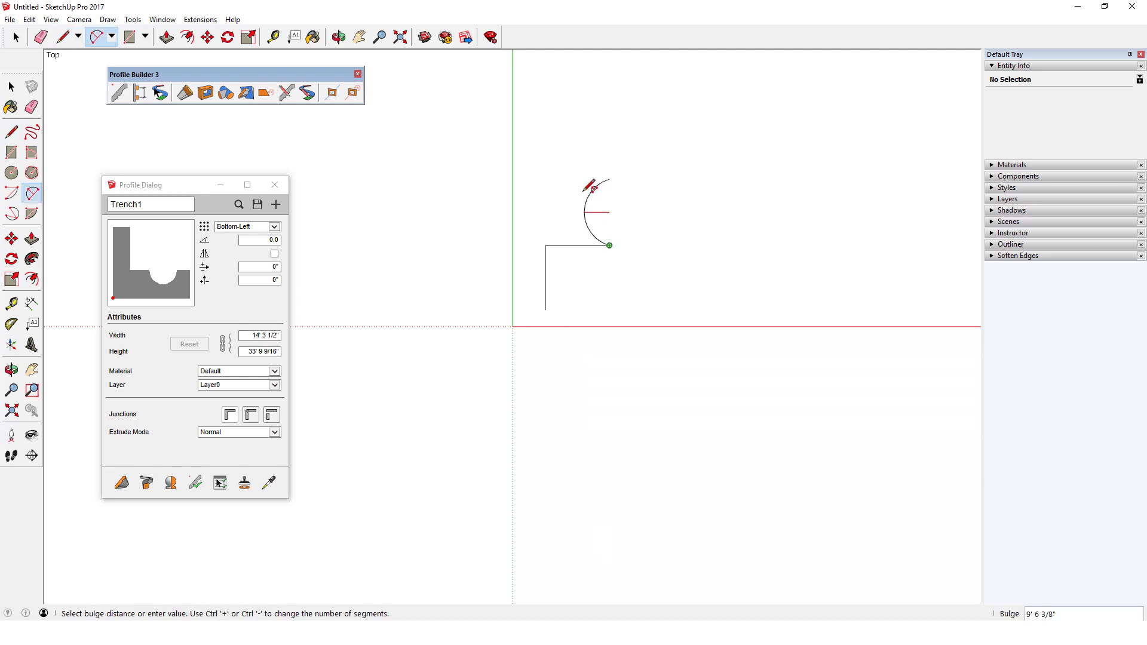
click(580, 210)
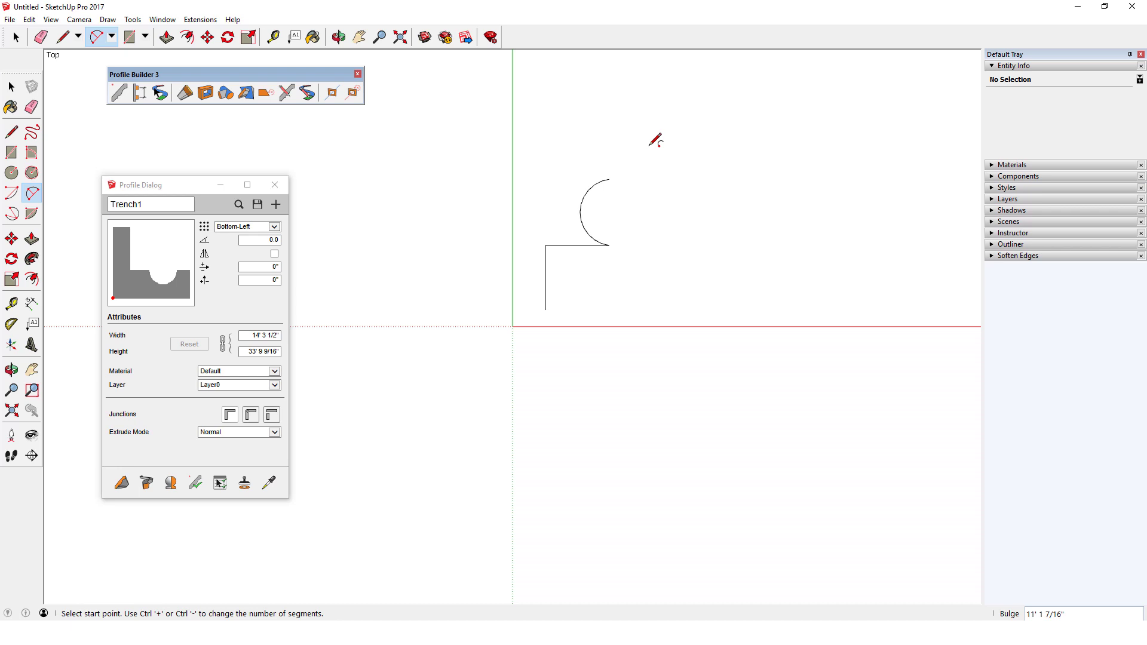
Step: Pick the vertical edge (direction reversed), horizontal edge and arc as a path, then start a new profile
click(162, 98)
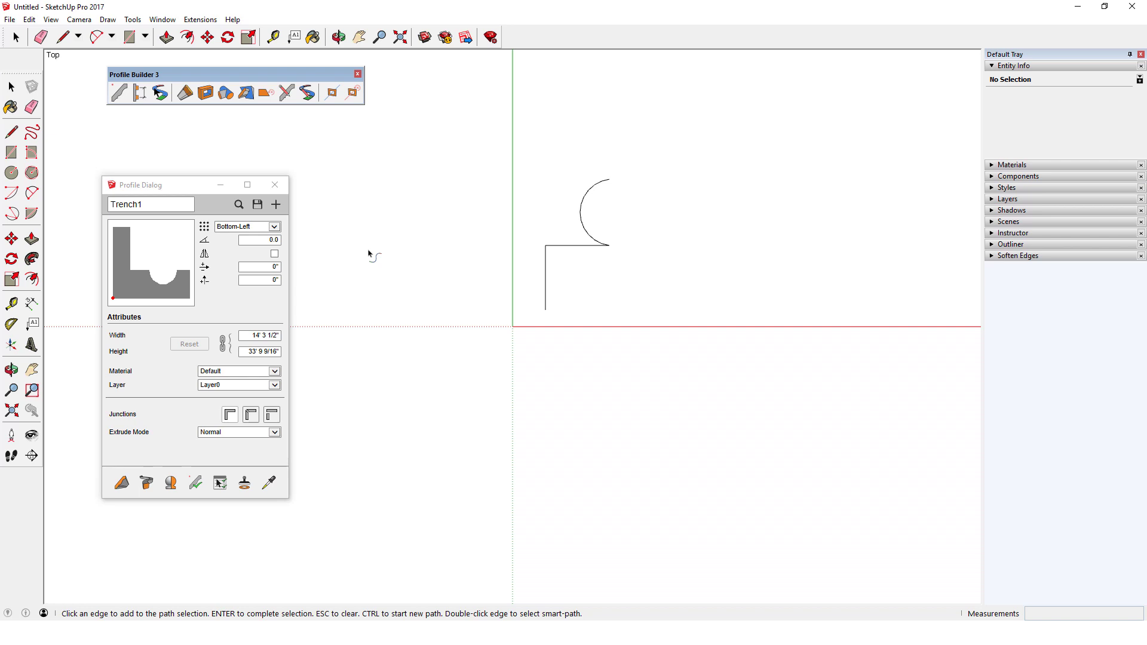
click(545, 299)
click(546, 304)
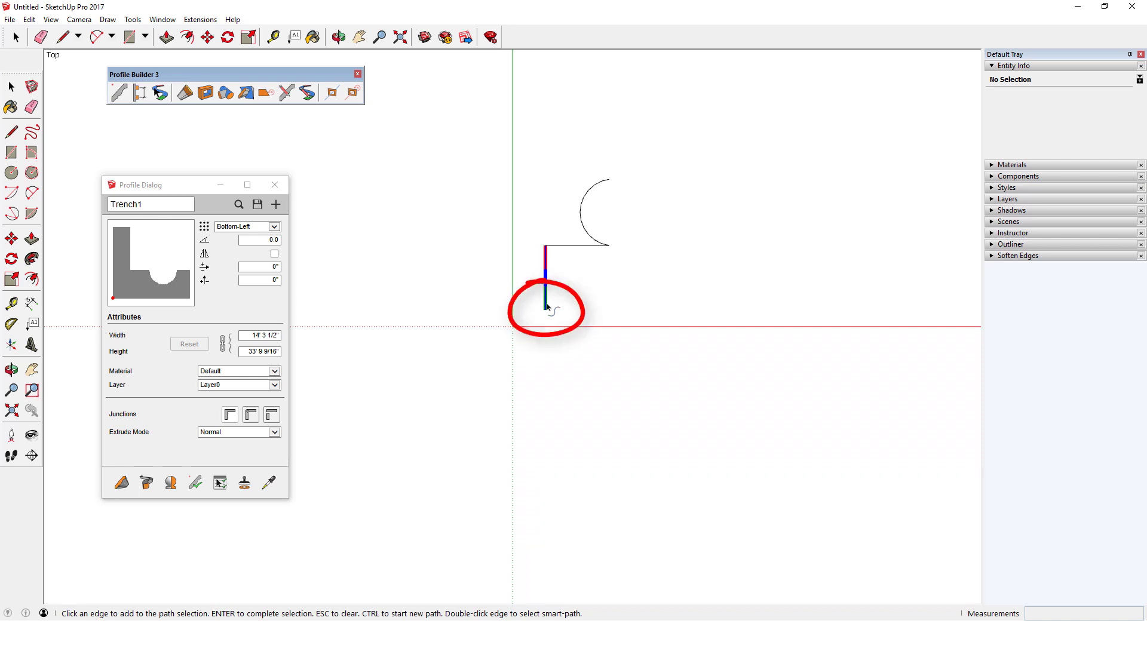
click(578, 246)
click(608, 181)
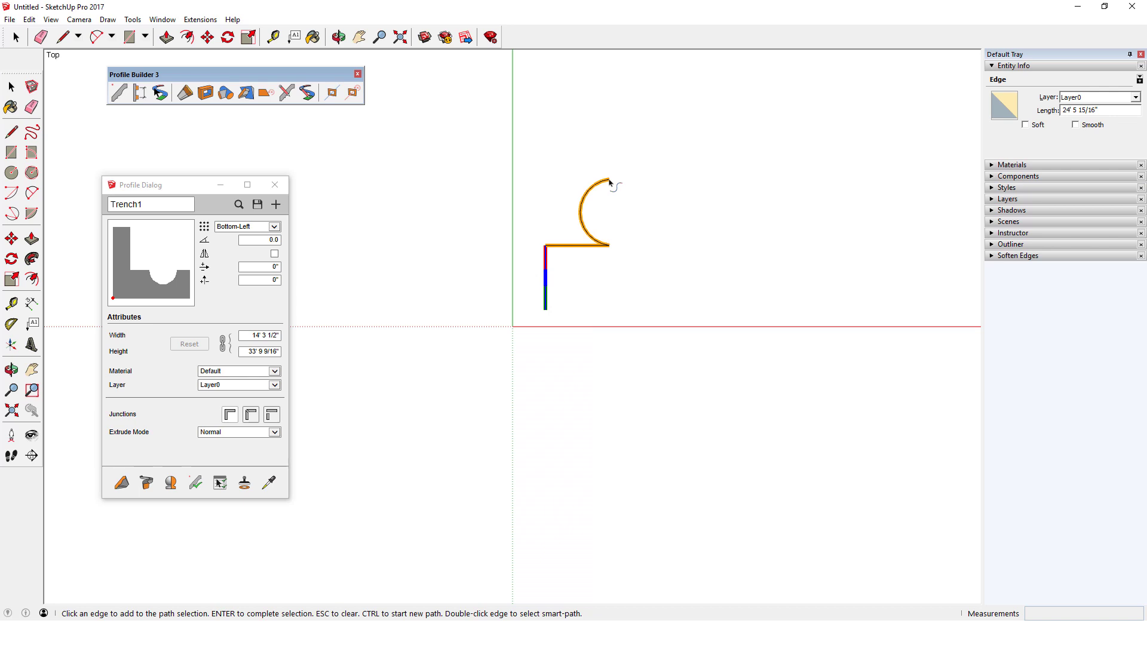
key(Return)
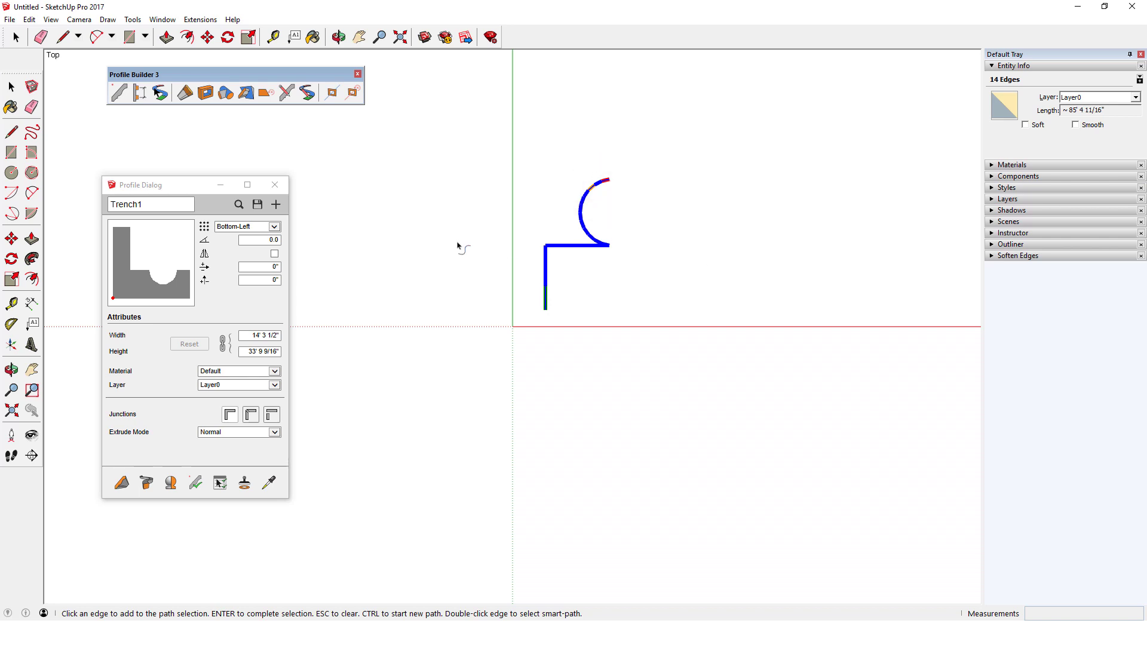
click(276, 204)
Step: Name the new profile Metal1 and set it 1' wide with a Bottom-Left insertion point
text(Metal1)
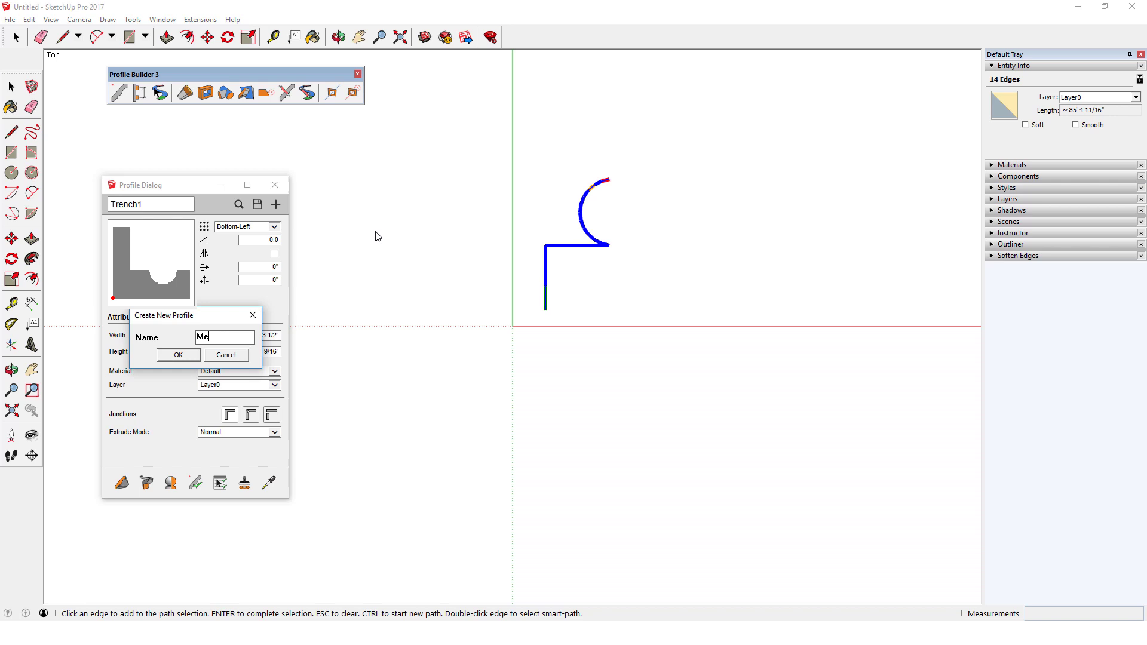
click(169, 355)
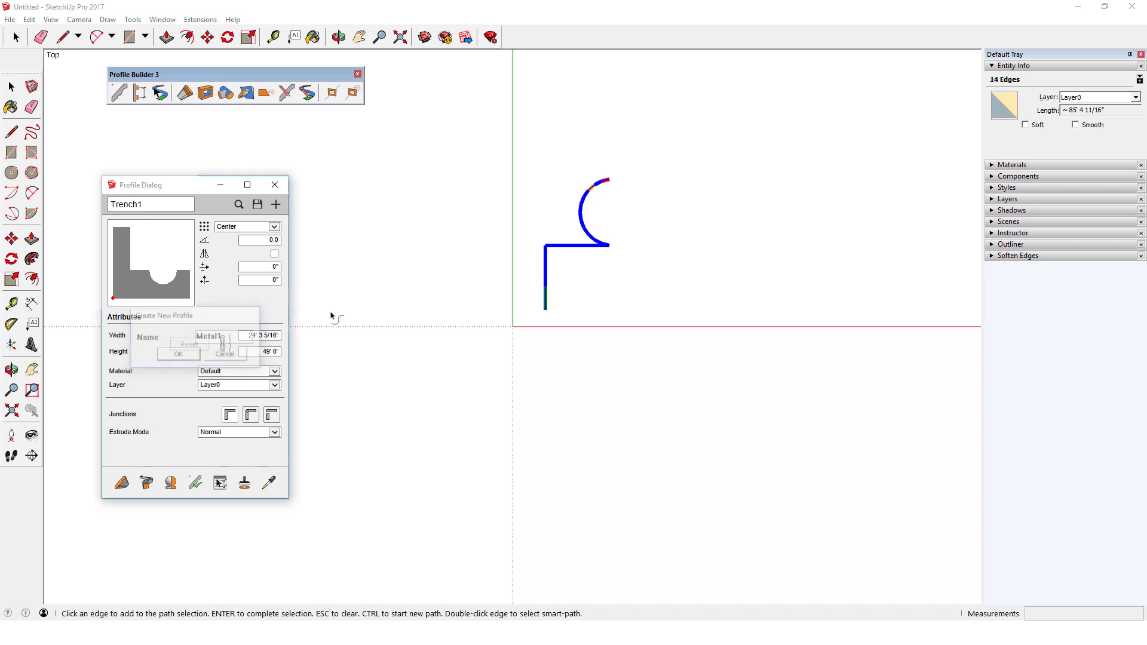
text(1')
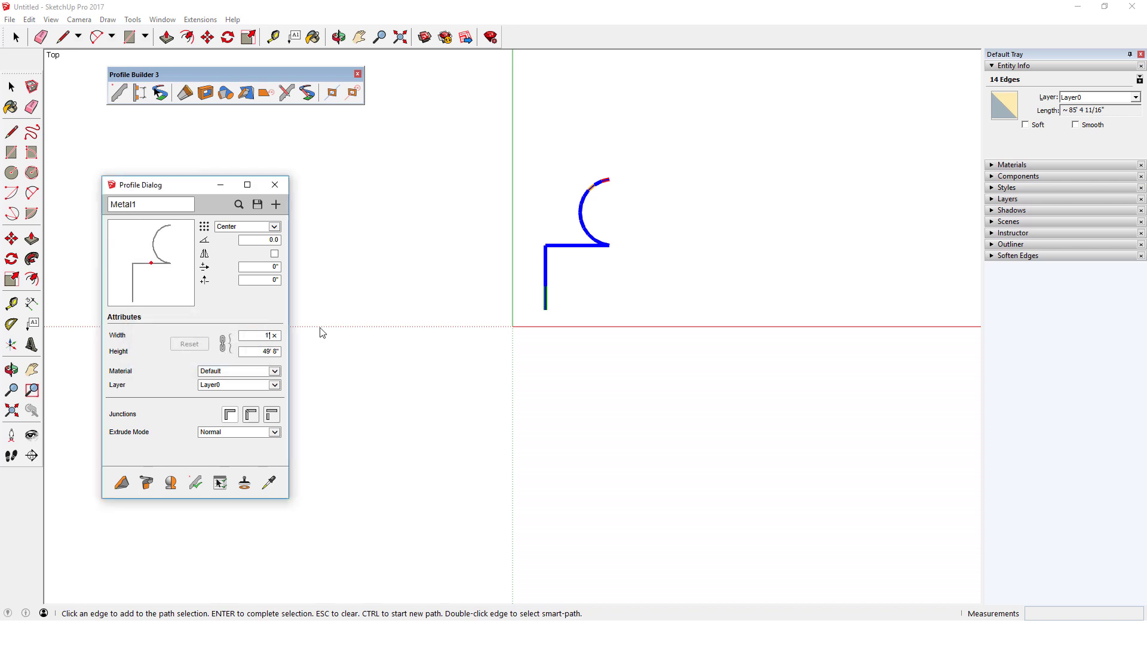
key(Tab)
click(274, 227)
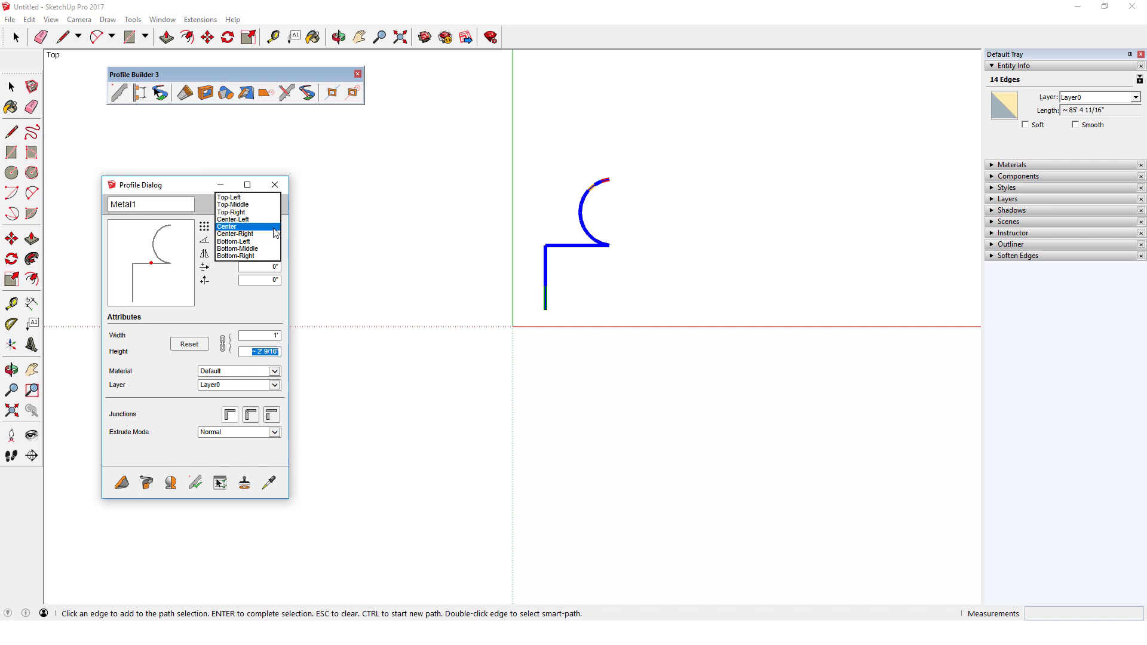
click(239, 242)
Step: Delete the original line-and-arc edges, leaving the drawing area empty
key(space)
drag(657, 313, 519, 197)
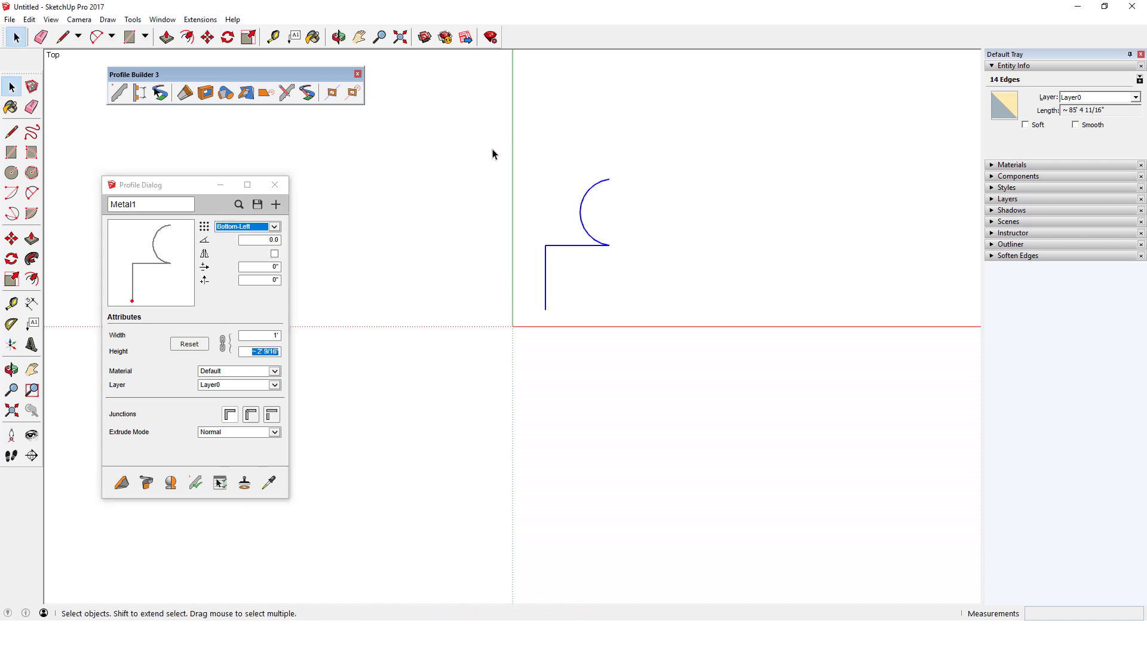
key(Delete)
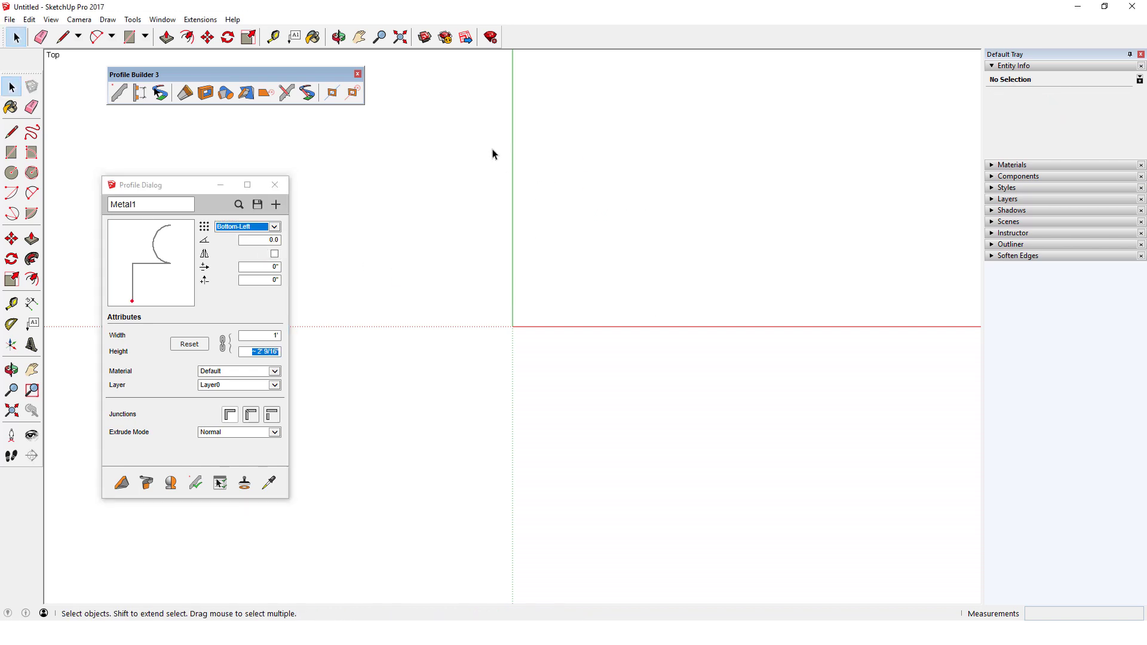
click(123, 486)
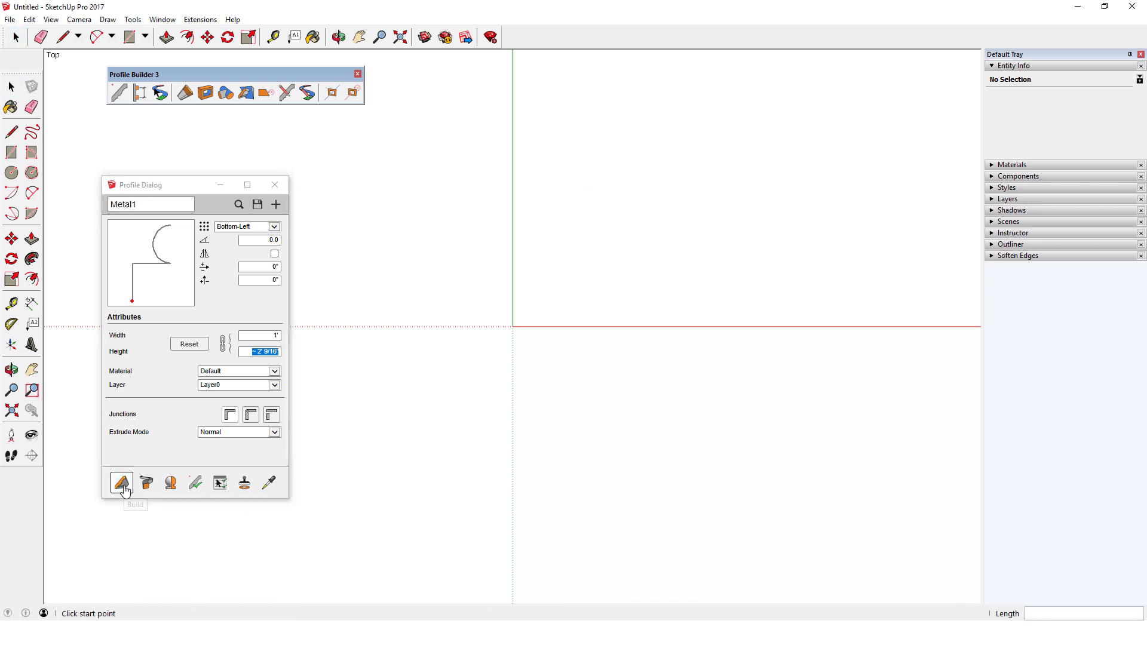
middle_drag(322, 442, 404, 343)
click(401, 406)
click(617, 213)
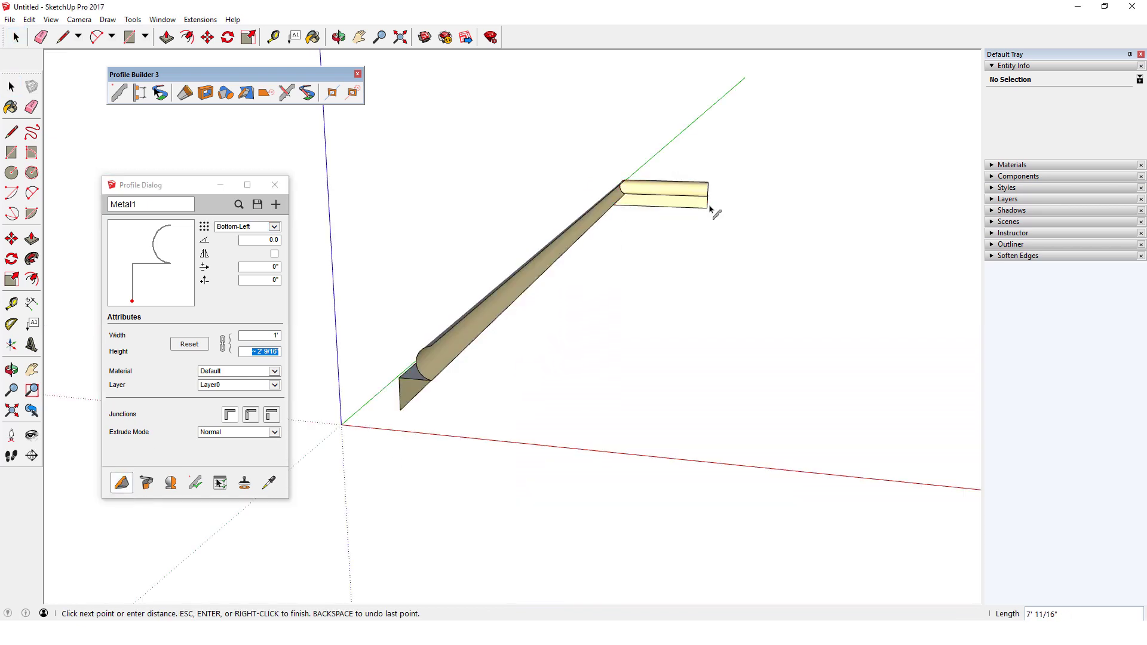
double_click(712, 210)
middle_drag(711, 210, 758, 187)
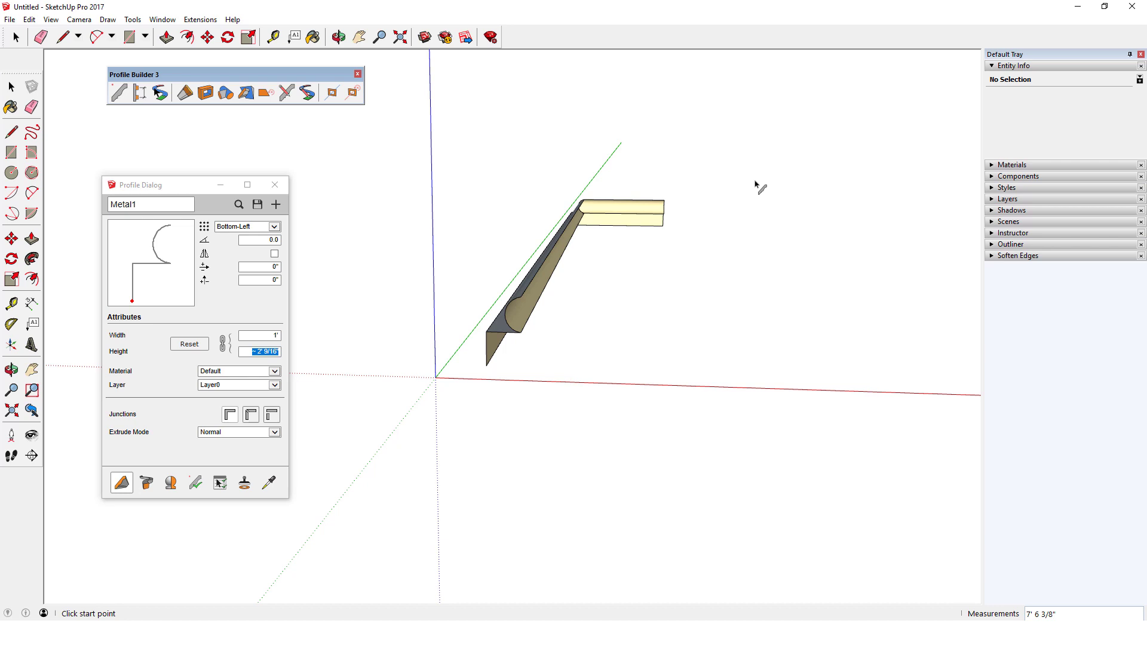
key(ctrl+z)
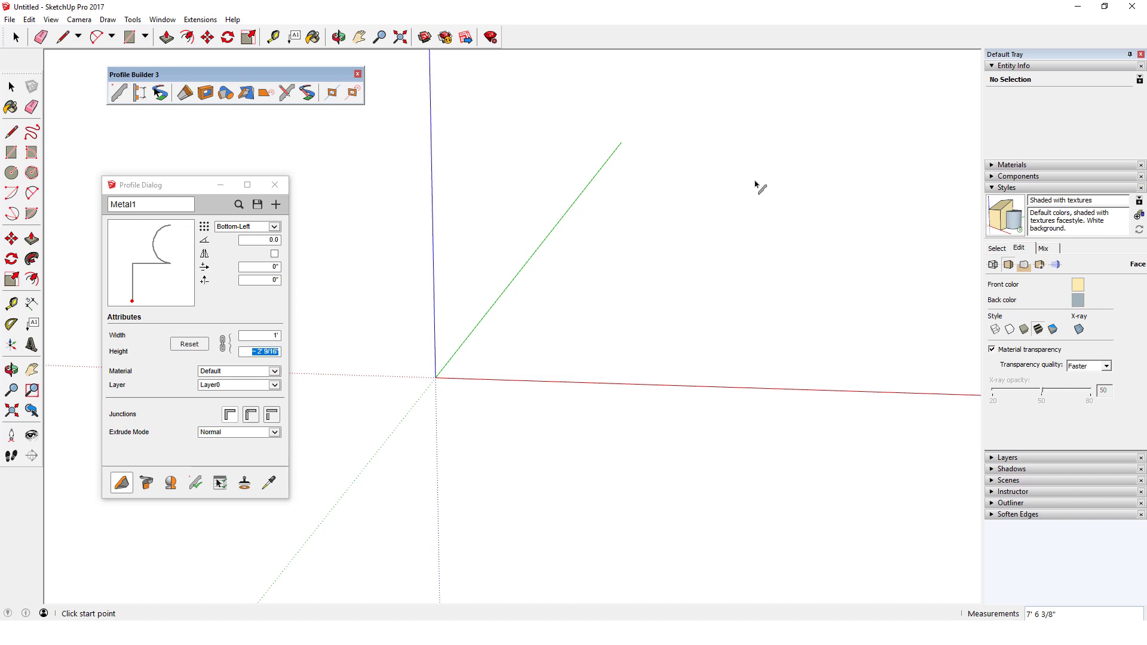
Step: In top view, draw a rectangle and add a half-round 2-Point Arc bulge below its bottom edge
key(F2)
key(r)
click(520, 315)
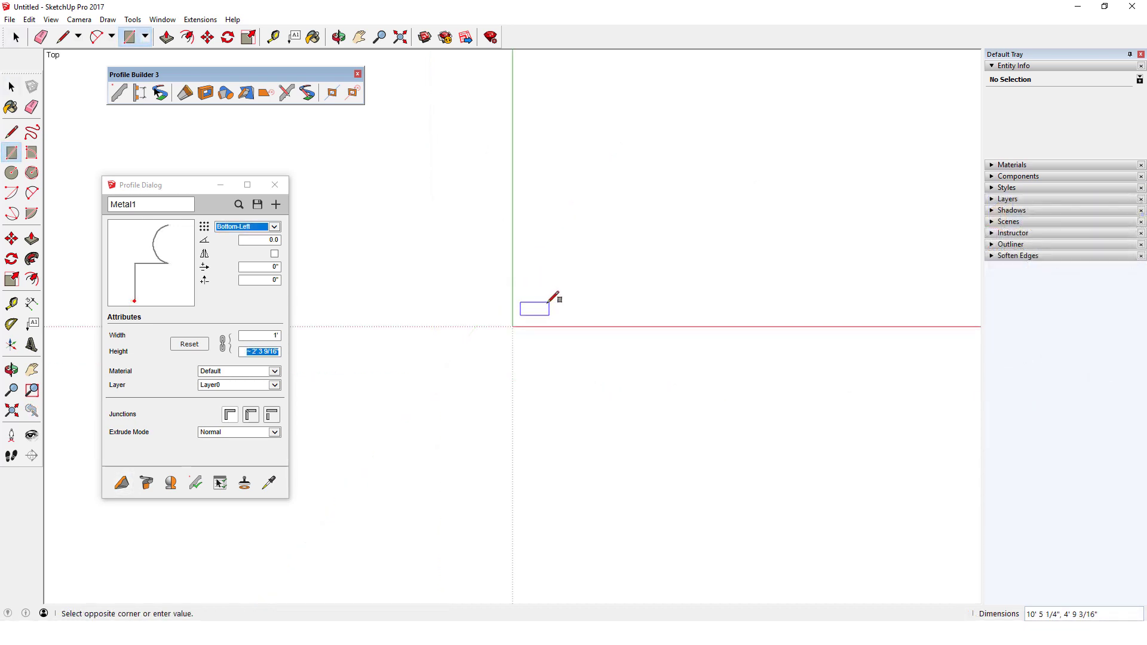
click(589, 285)
scroll(593, 302, up, 3)
key(a)
click(419, 336)
click(499, 335)
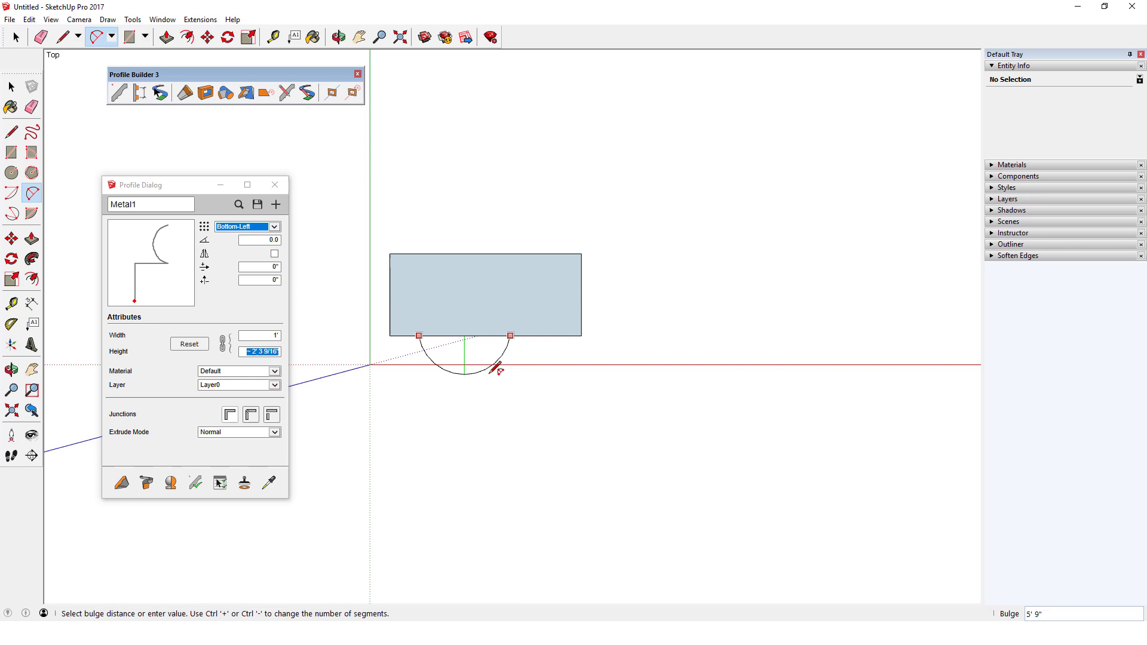
click(496, 370)
Step: Select the face, build the Metal1 profile around its edge, then undo it
mouse_move(495, 370)
middle_down()
mouse_move(417, 246)
mouse_move(469, 307)
middle_up()
key(space)
click(469, 307)
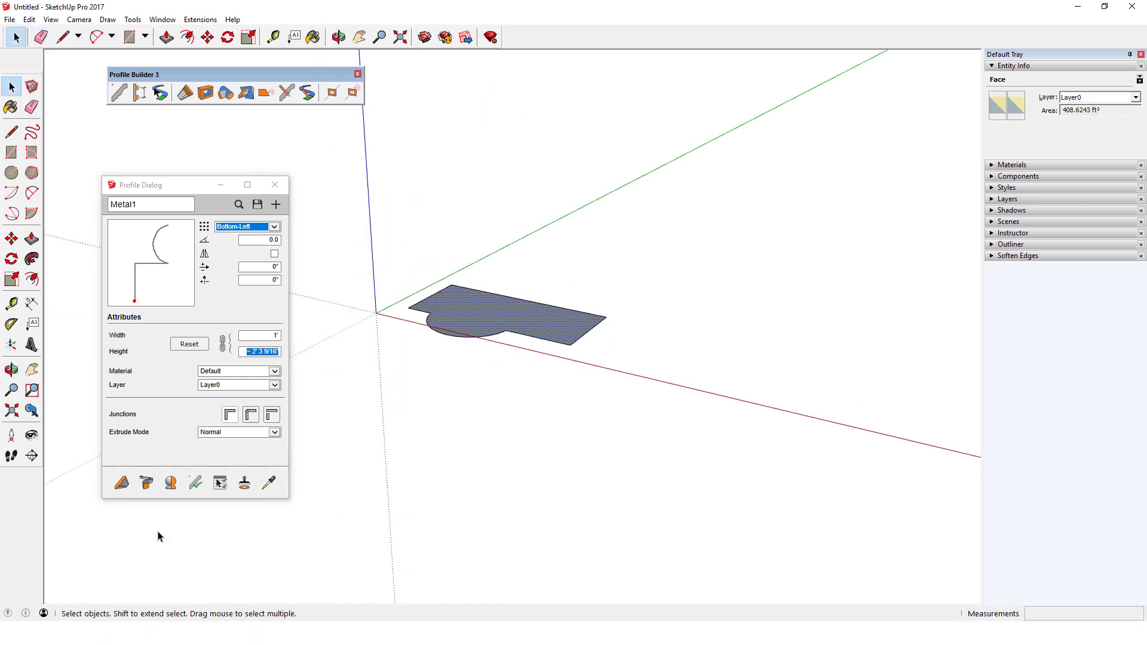
click(147, 489)
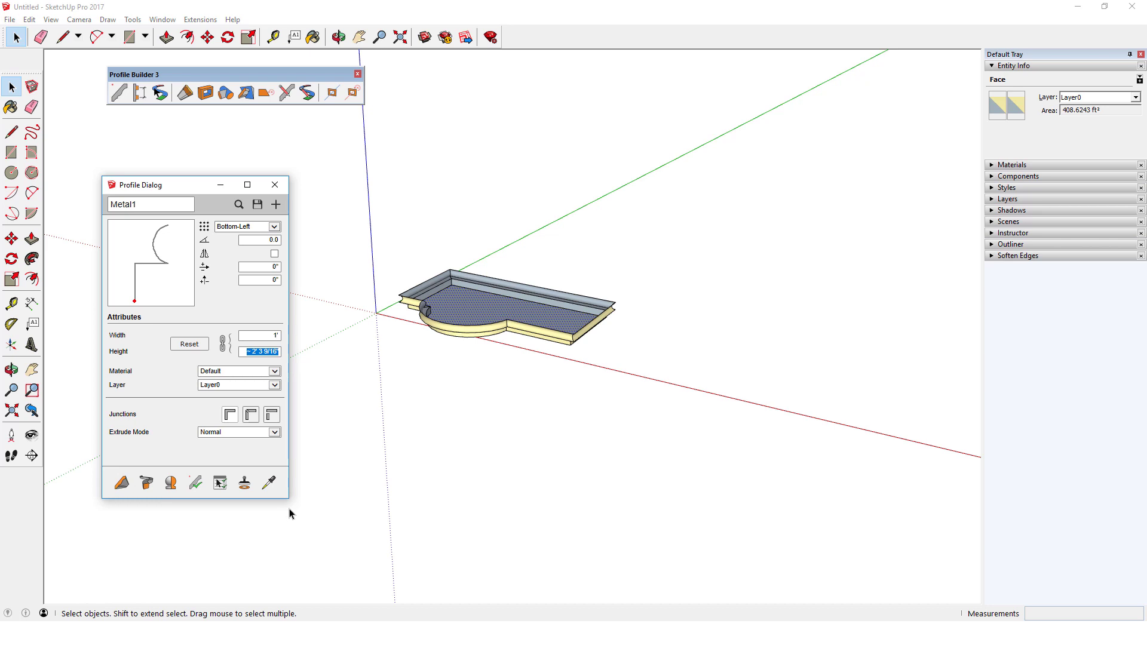
key(ctrl+z)
Step: Erase the face's top edge to open the outline, and draw a three-segment zigzag line beside it
scroll(499, 296, up, 4)
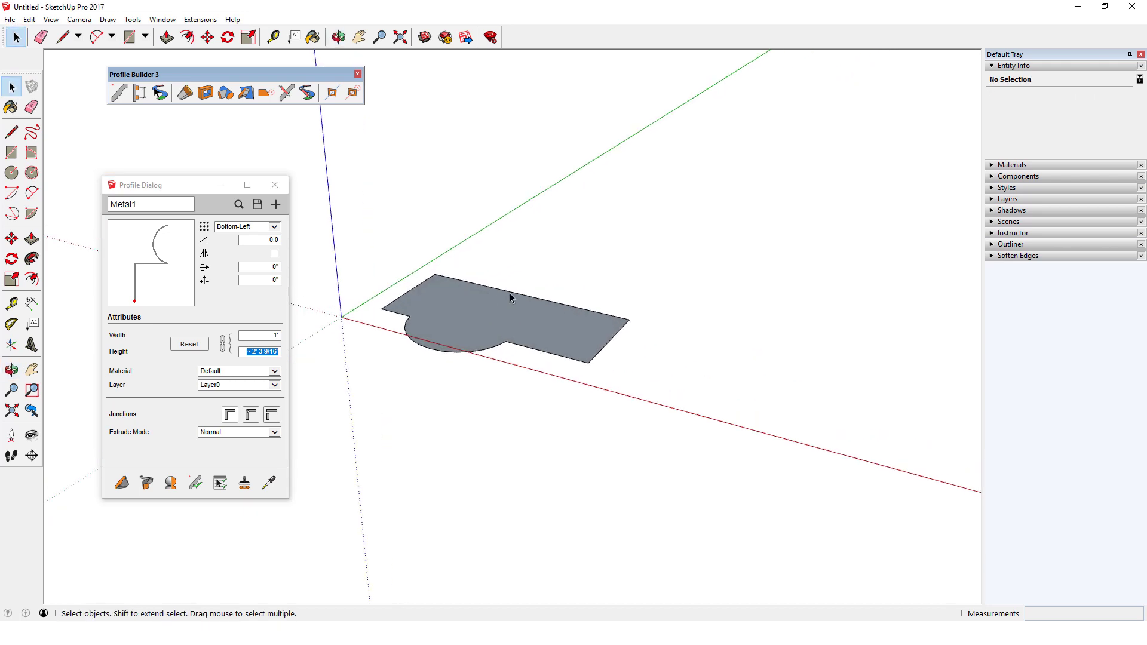
key(e)
click(511, 293)
scroll(514, 291, down, 2)
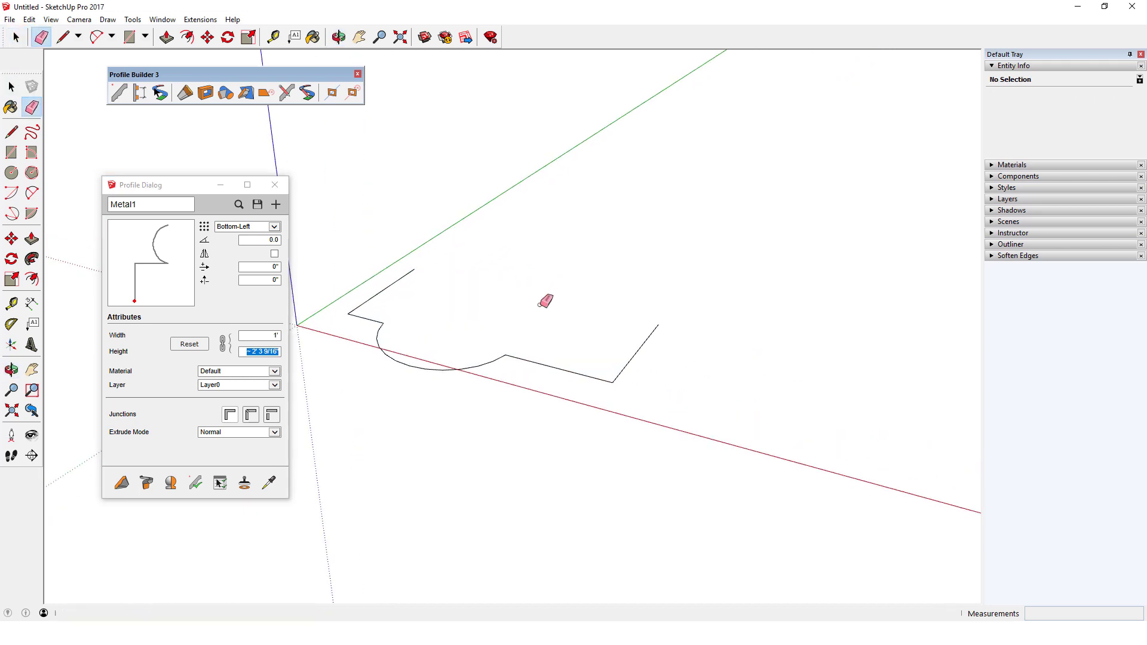
key(l)
click(505, 239)
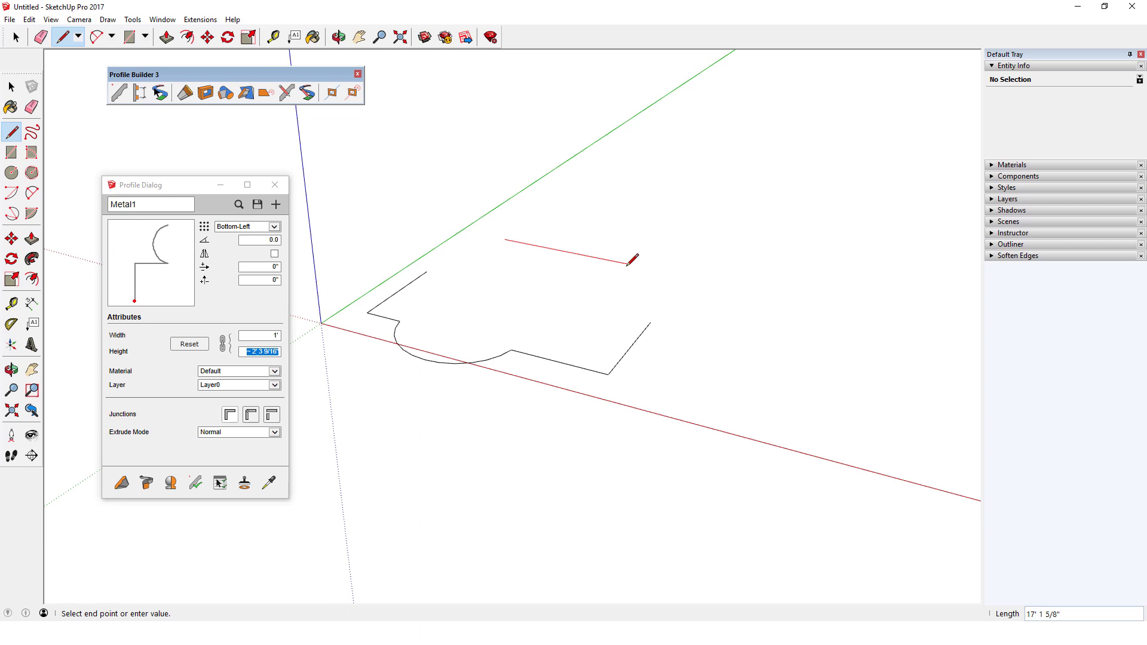
click(629, 264)
click(634, 189)
click(709, 200)
key(space)
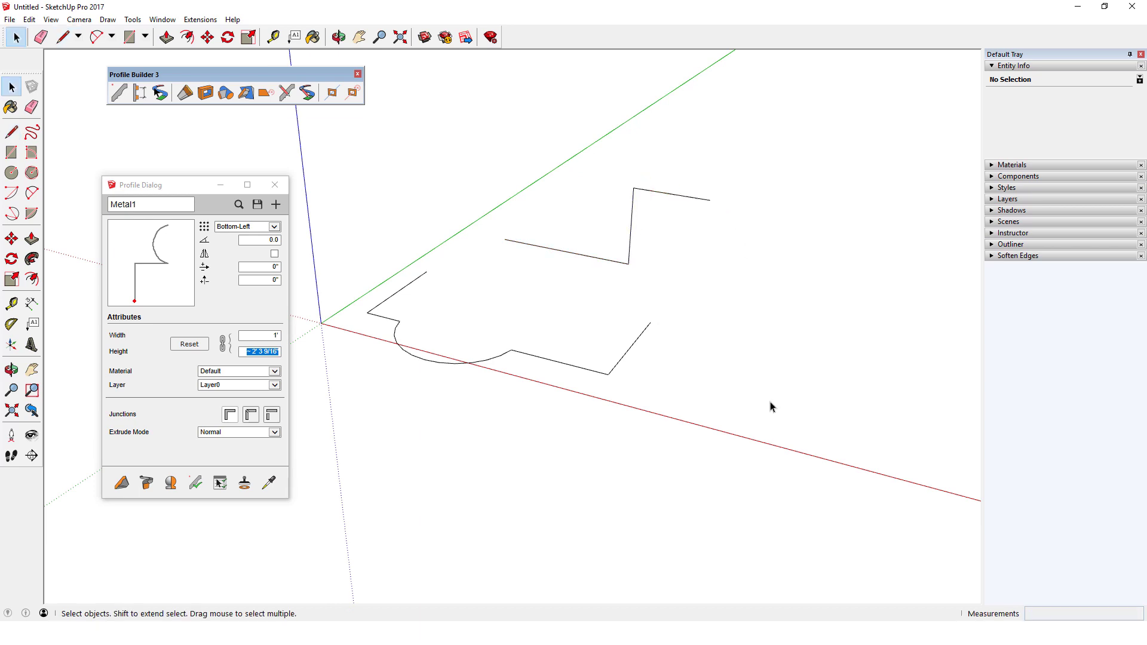
Step: Box-select all the drawn edges, build the Metal1 moulding along them, and return to top view
scroll(701, 382, up, 1)
drag(333, 136, 789, 458)
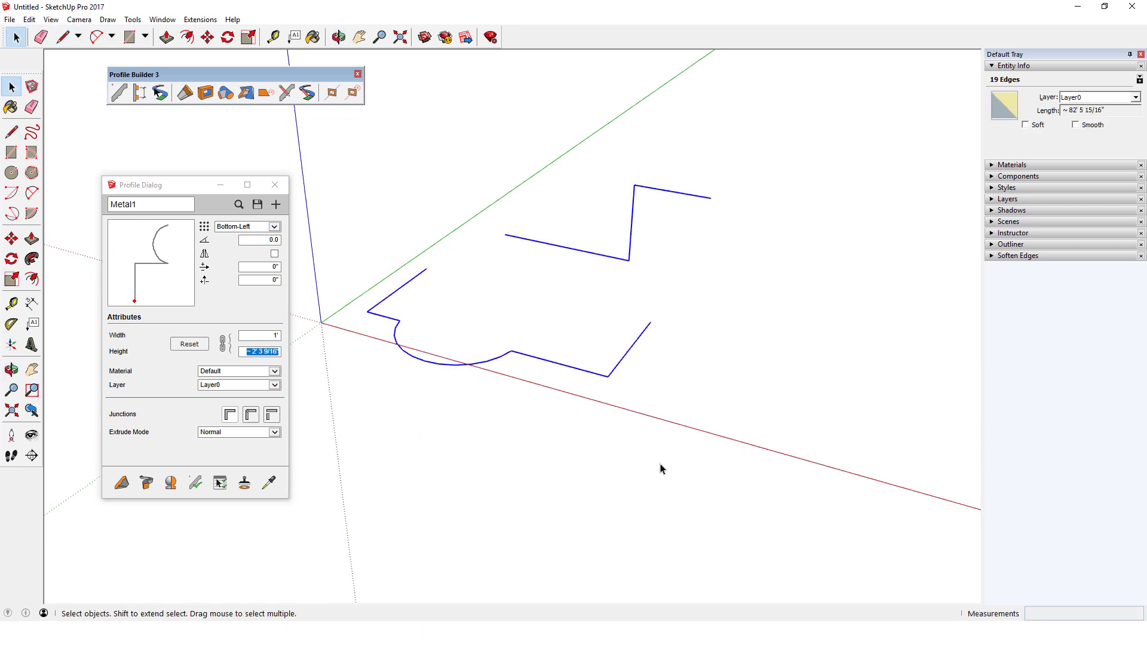
click(149, 490)
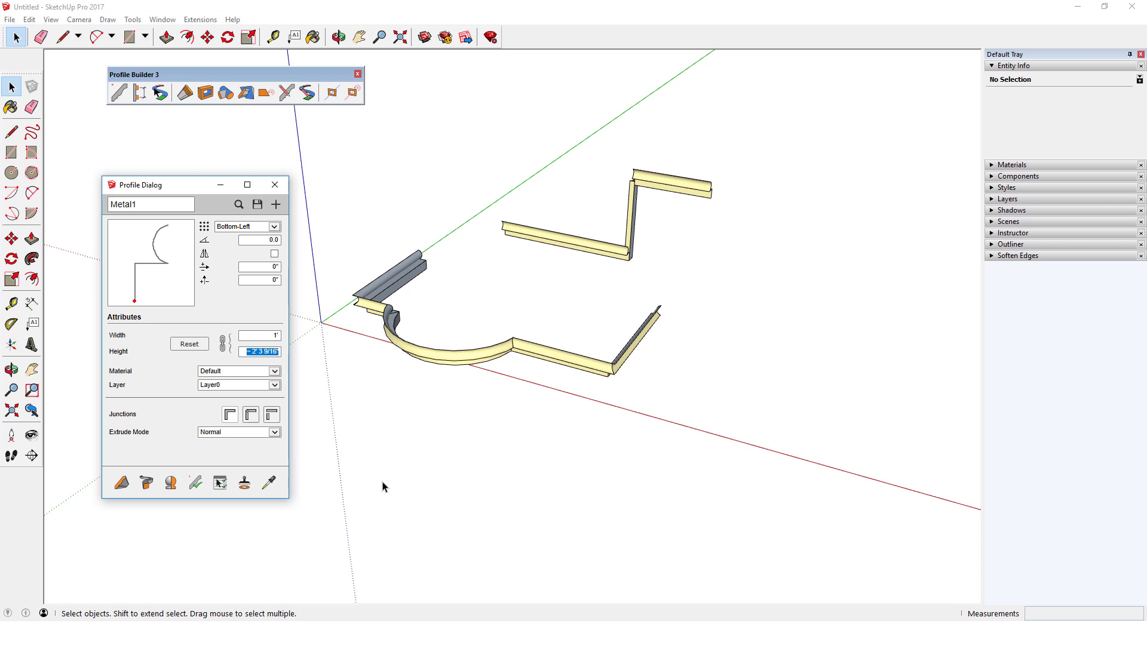
key(F2)
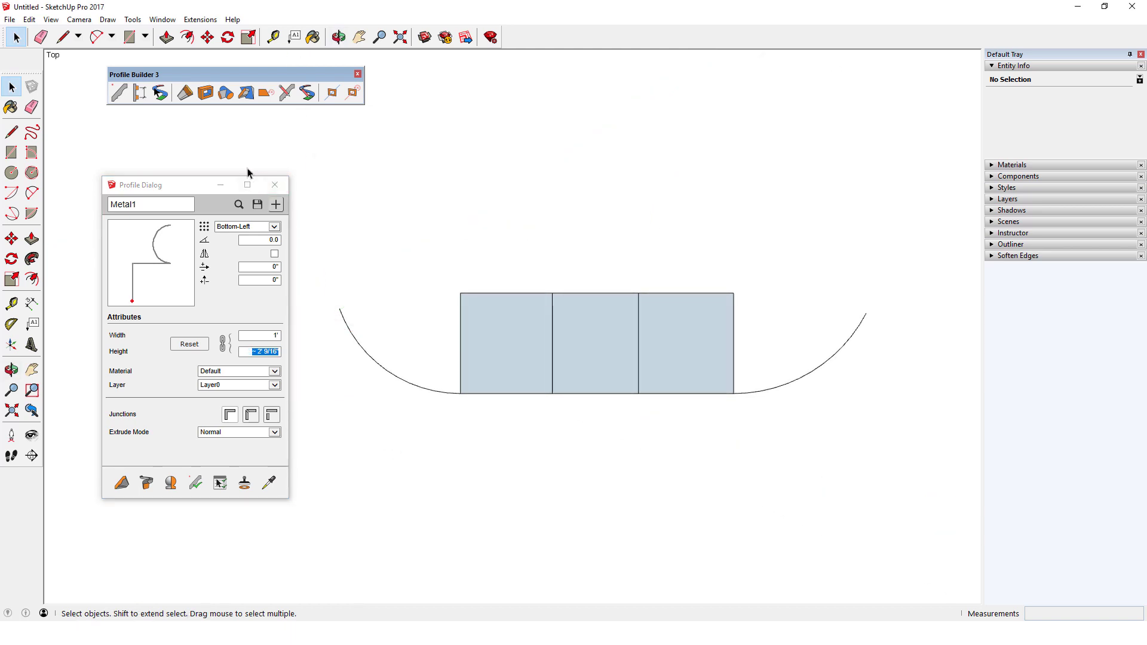
Step: Activate the Path Selector, auto-select the whole connected edge path, then clear that selection
click(159, 94)
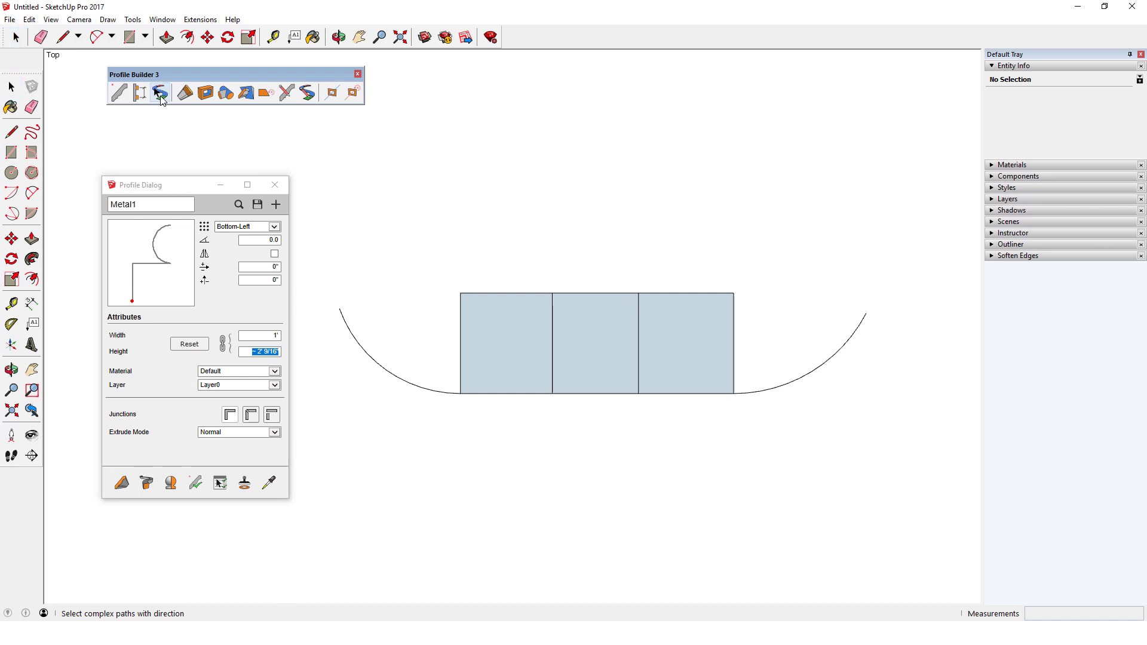
double_click(342, 319)
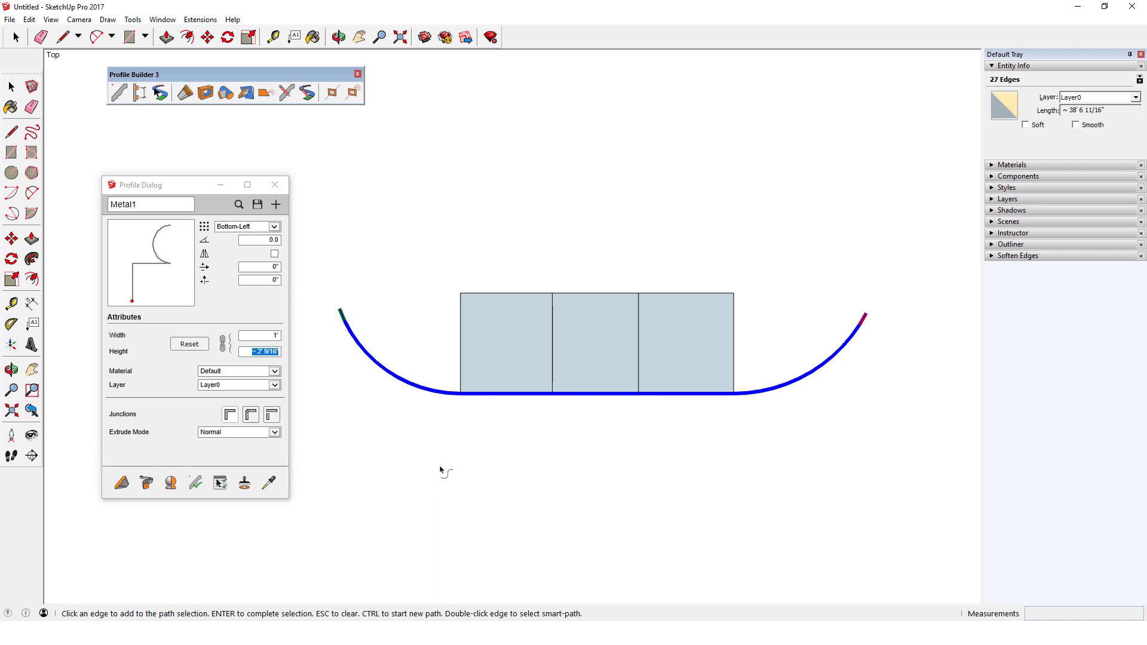
key(Return)
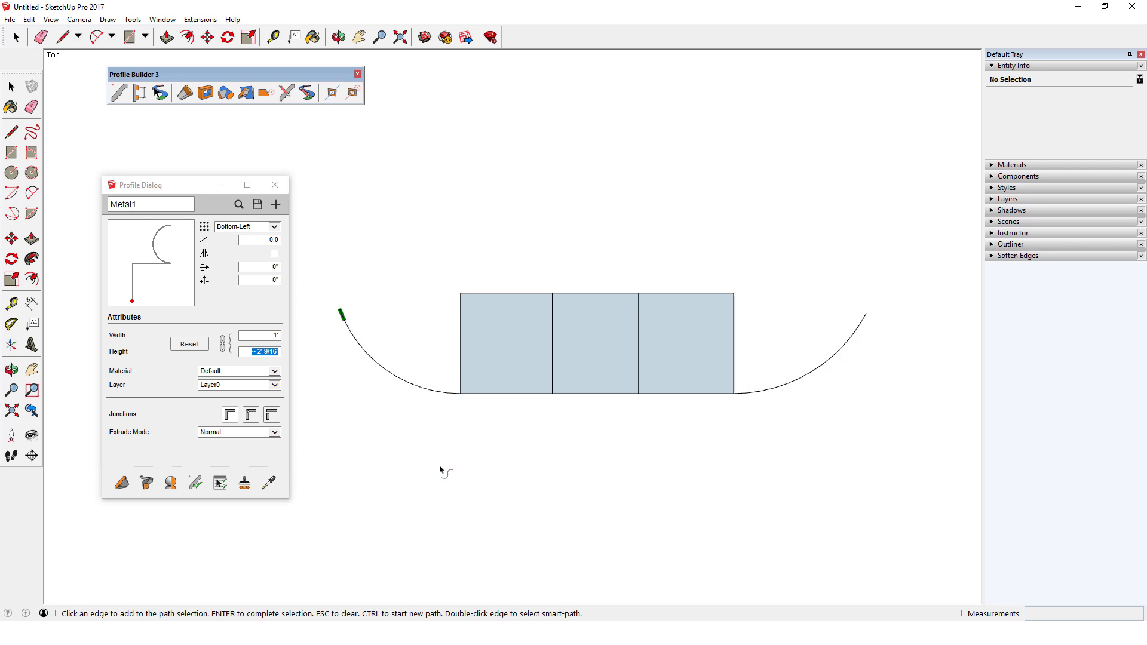
Step: Pick a path through the left arc, first square's outer edges, third square's edges and the right arc
click(351, 332)
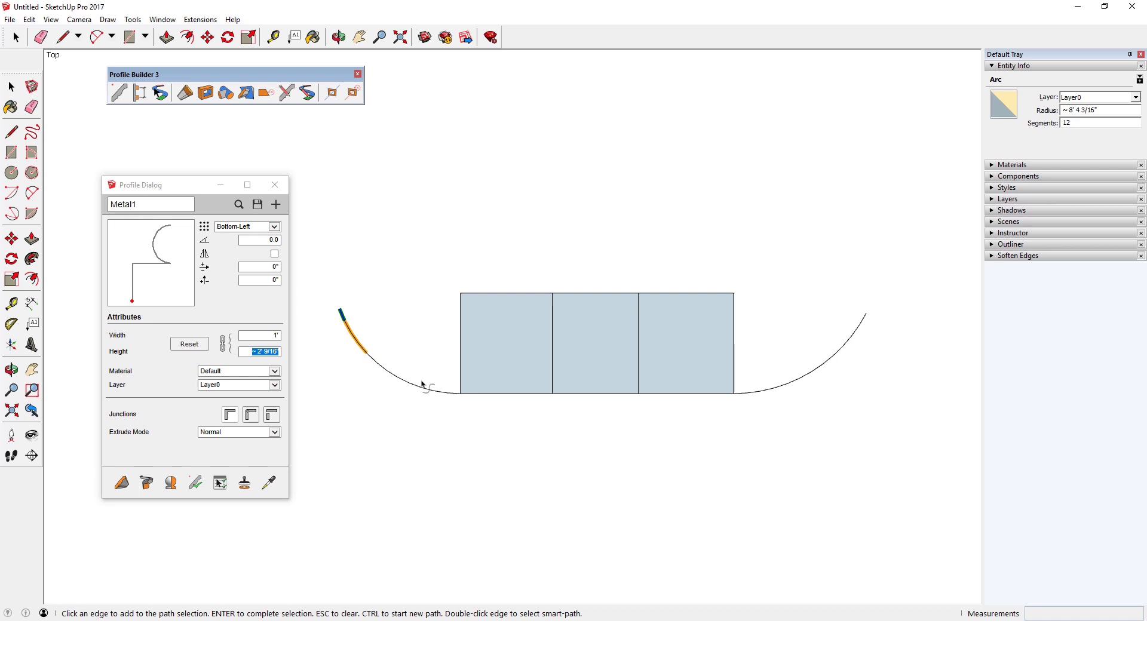
click(461, 382)
click(491, 299)
click(539, 297)
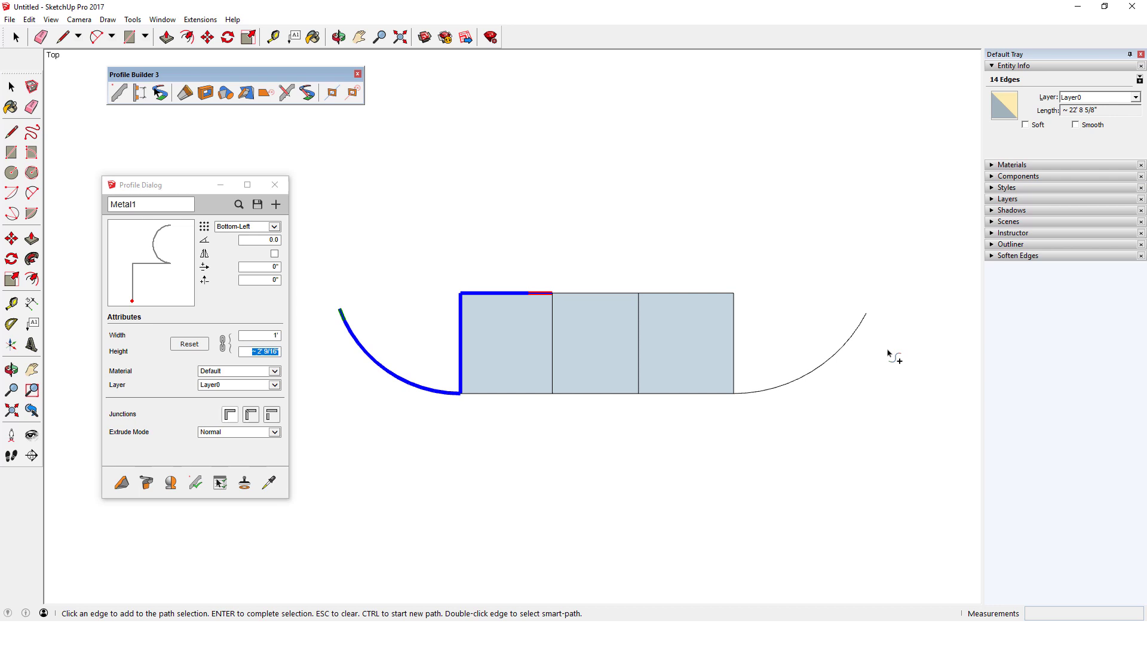
click(867, 318)
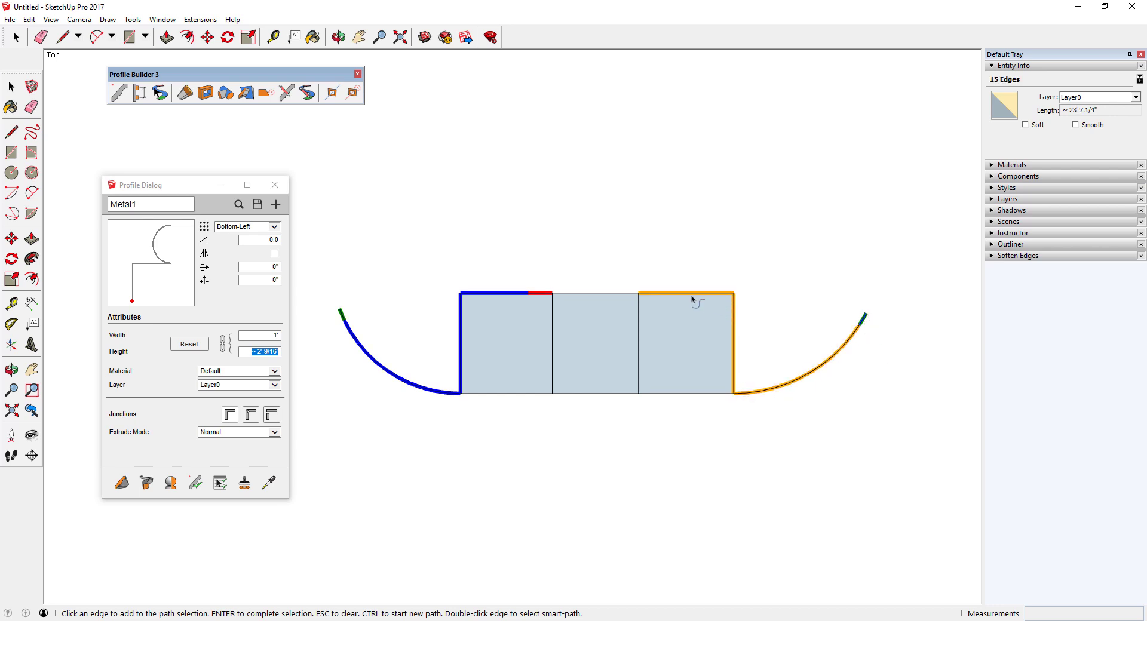
click(655, 296)
Step: Build Metal1 along the chosen path, orbit around it from several sides, then return to top view
click(146, 483)
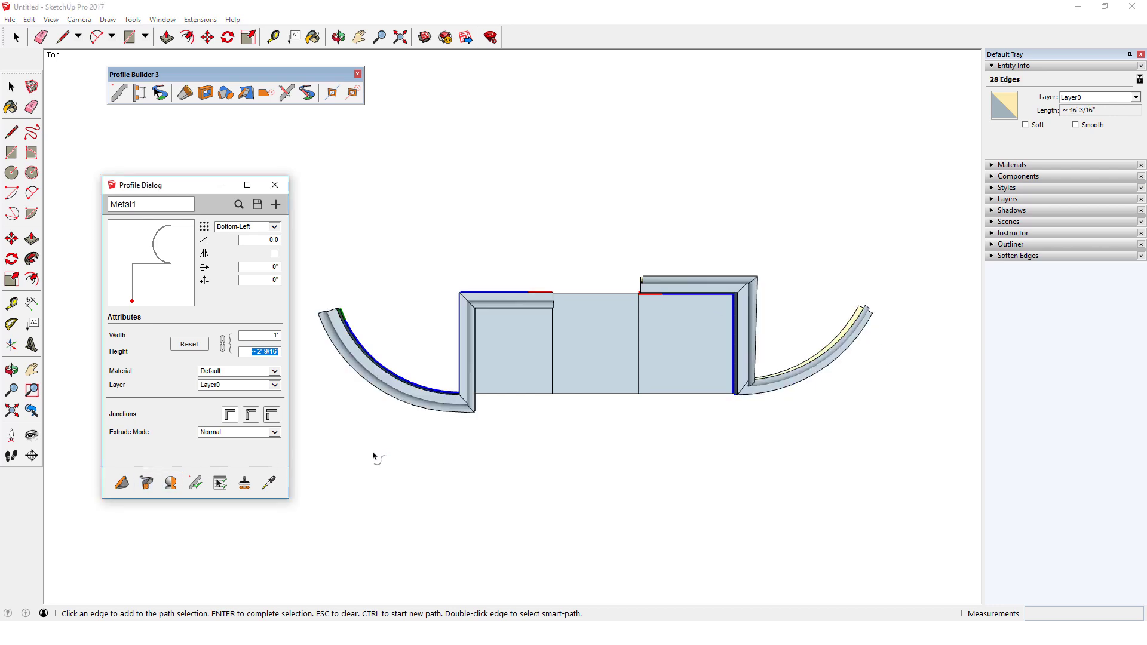
middle_drag(420, 481, 633, 120)
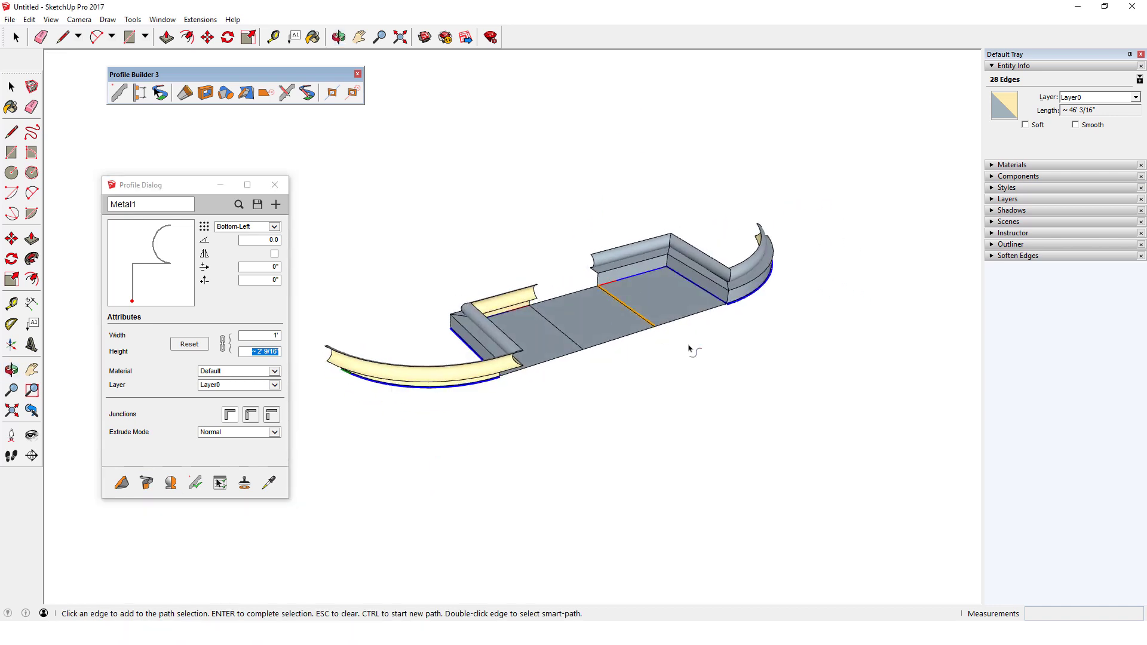
middle_drag(691, 348, 734, 378)
scroll(616, 383, up, 3)
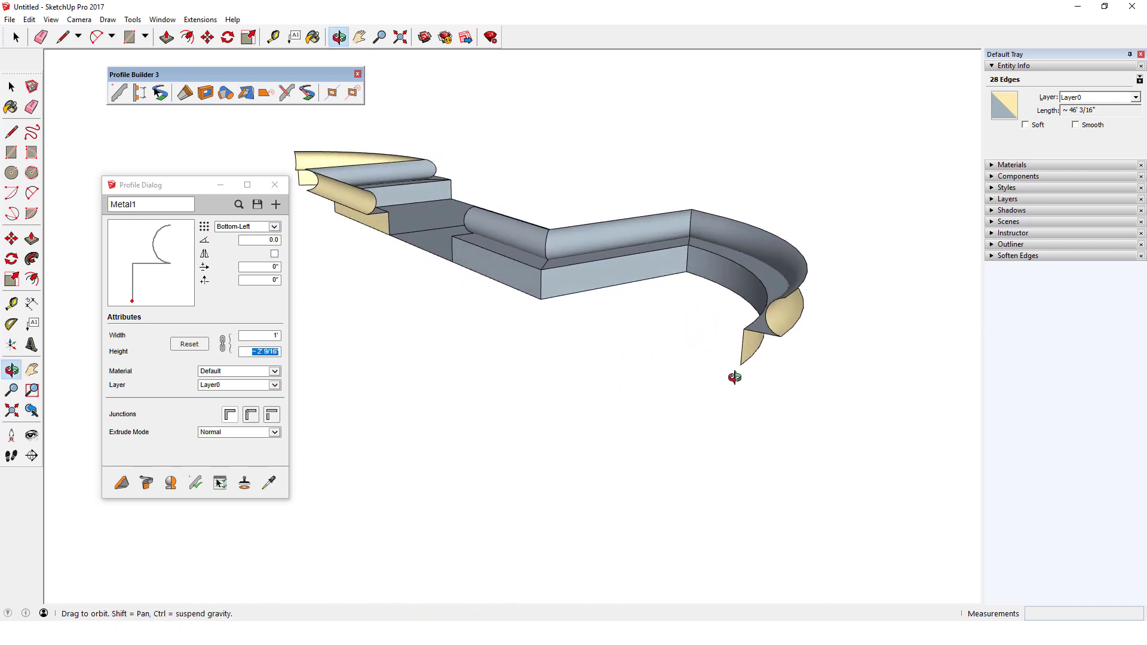
middle_drag(735, 377, 385, 338)
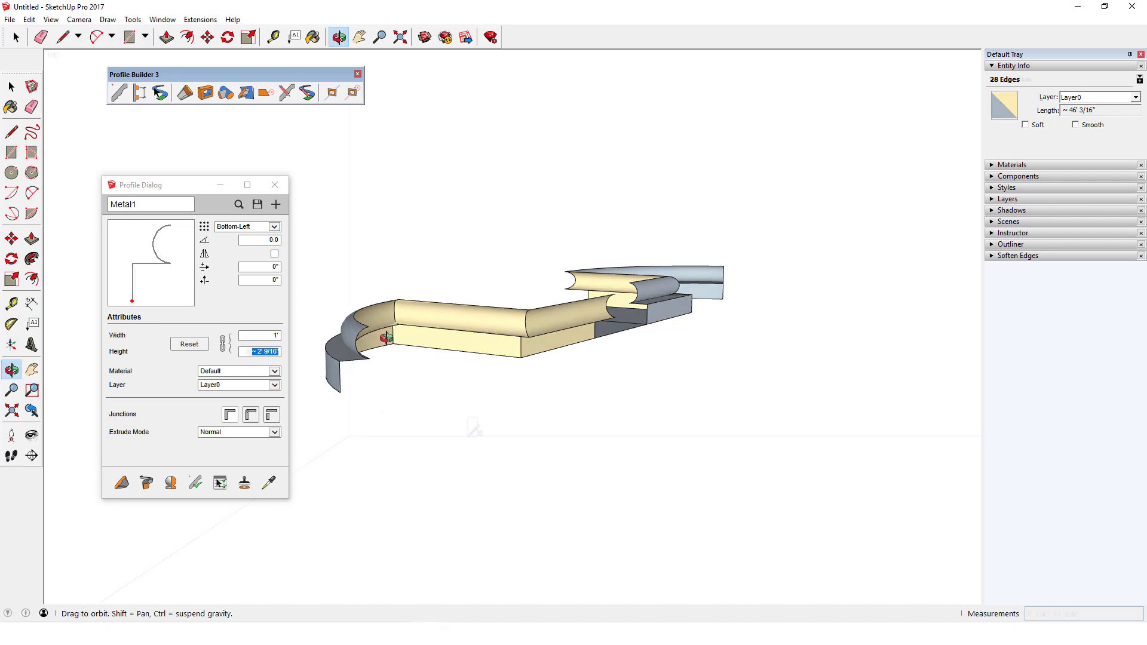
key(F2)
key(r)
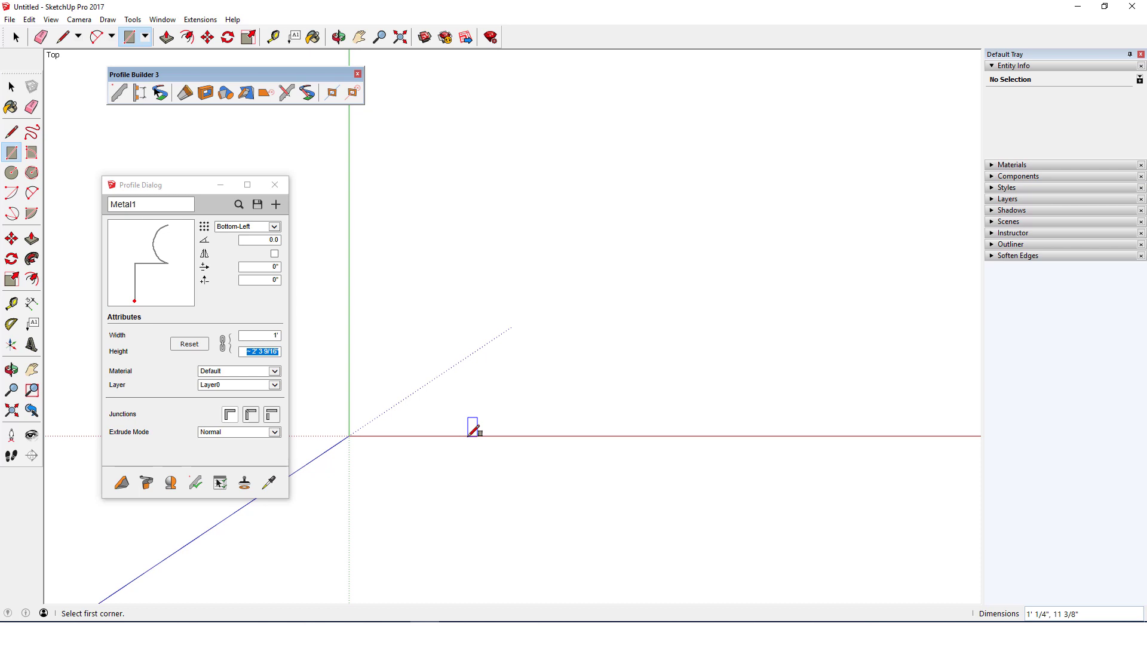
Step: Draw a square face and a short line along its top edge
click(404, 354)
click(462, 294)
scroll(465, 316, up, 5)
key(l)
click(494, 249)
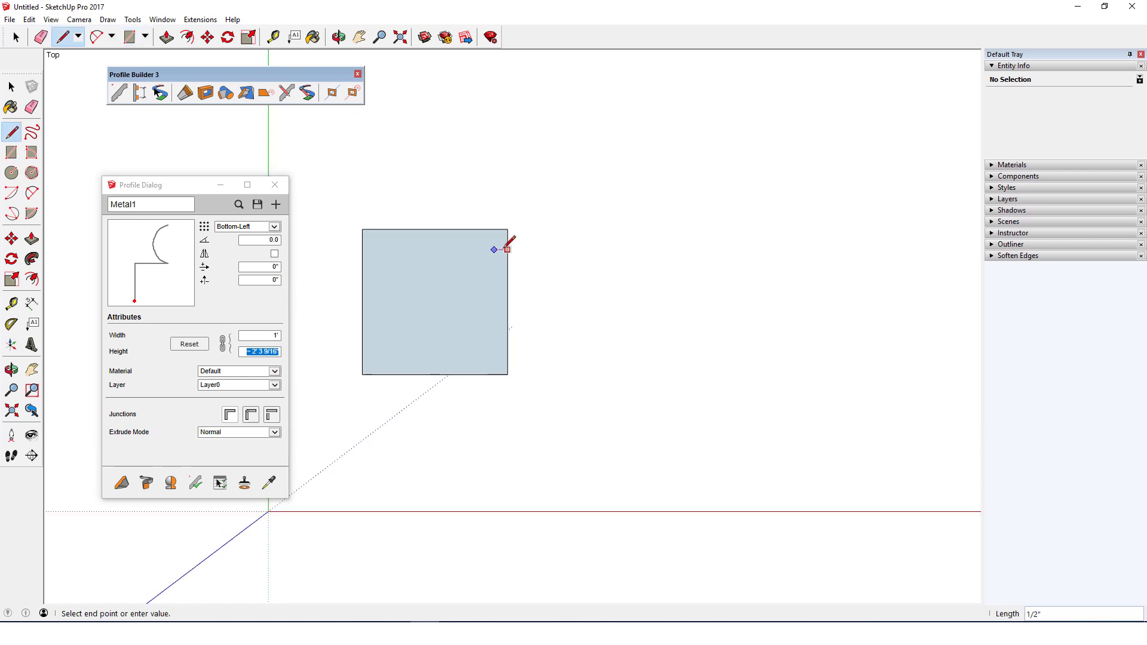
click(477, 250)
Step: Add a two-point arc curving down from the line, then two steps down to the bottom edge
key(a)
click(478, 250)
click(416, 330)
click(421, 326)
key(l)
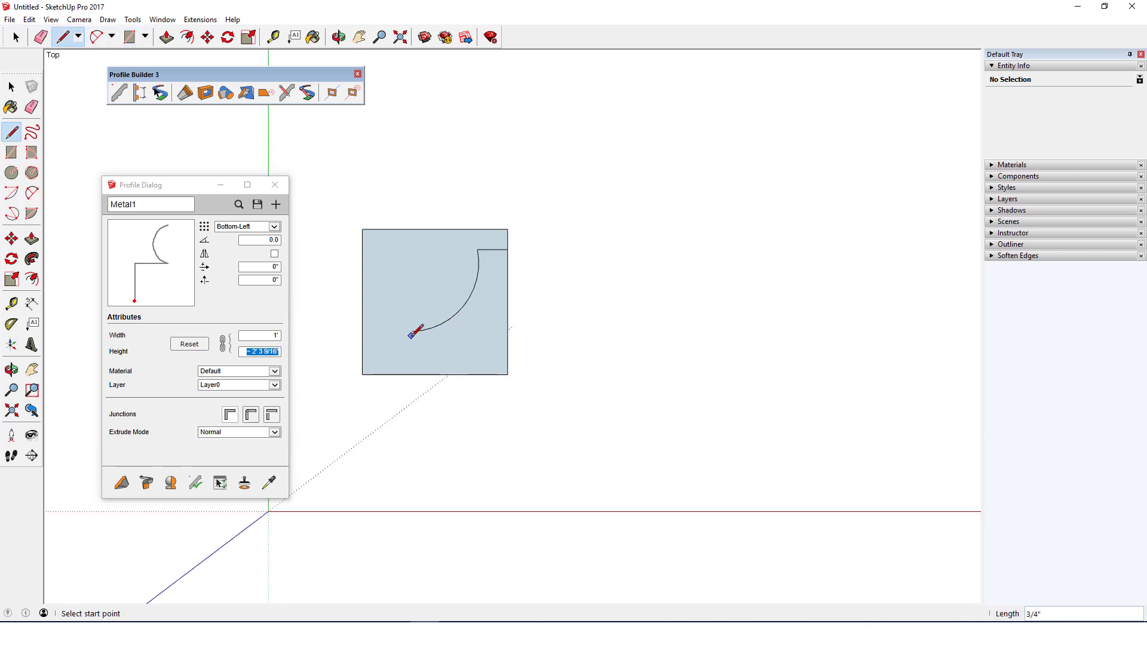
click(412, 331)
click(412, 353)
click(390, 352)
click(390, 374)
Step: Erase the leftover bottom and right edges and reverse the face so its front shows
key(e)
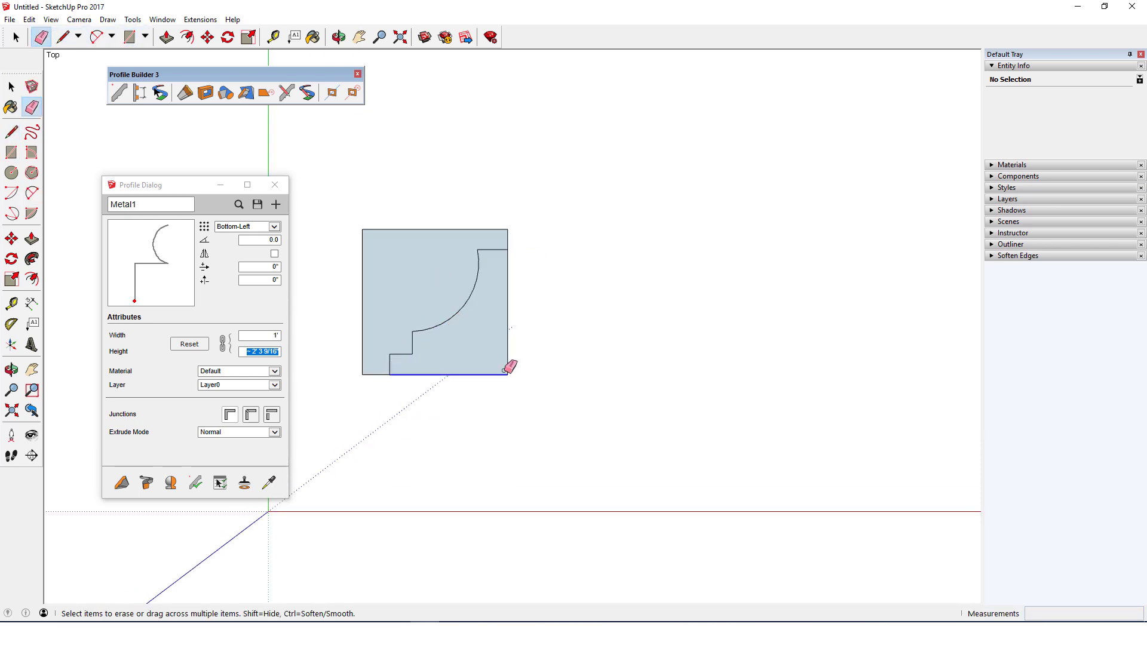
drag(509, 366, 469, 320)
right_click(443, 294)
click(477, 404)
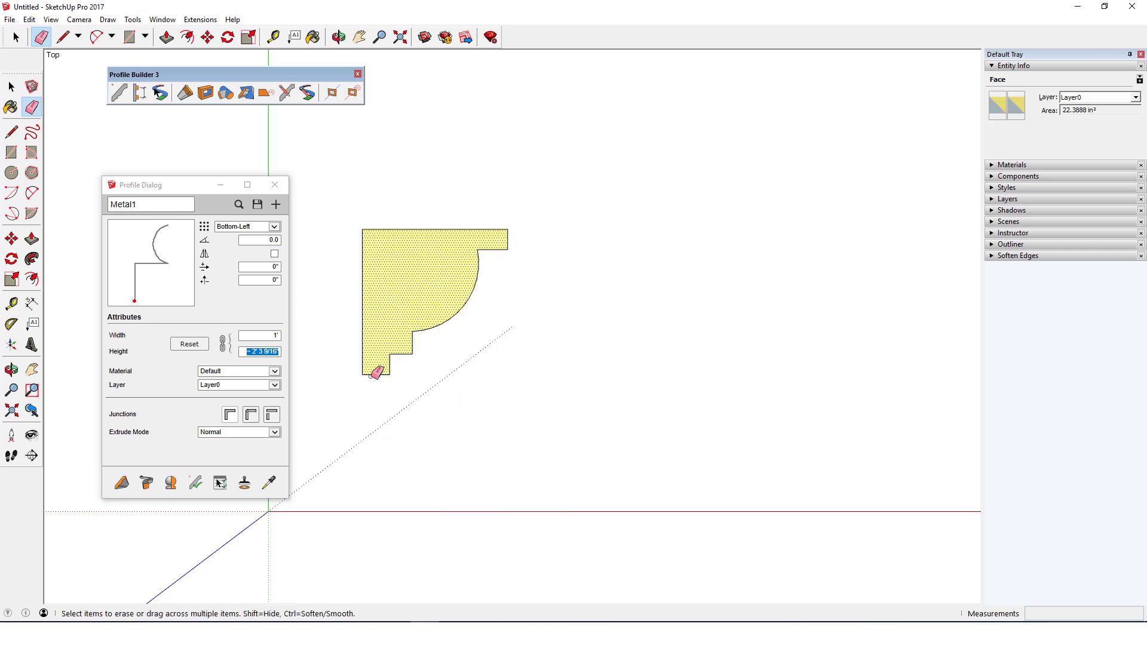
Step: Save the stepped face as a new 6" by 6" profile named 'Cornice'
click(276, 205)
text(Cornice)
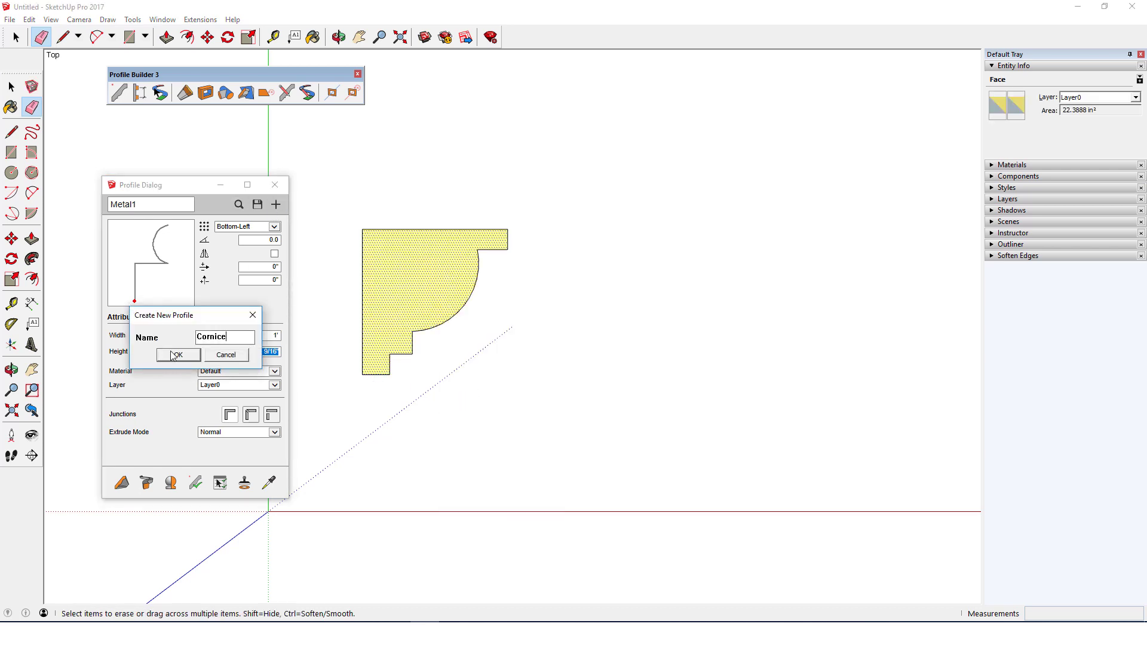
click(178, 355)
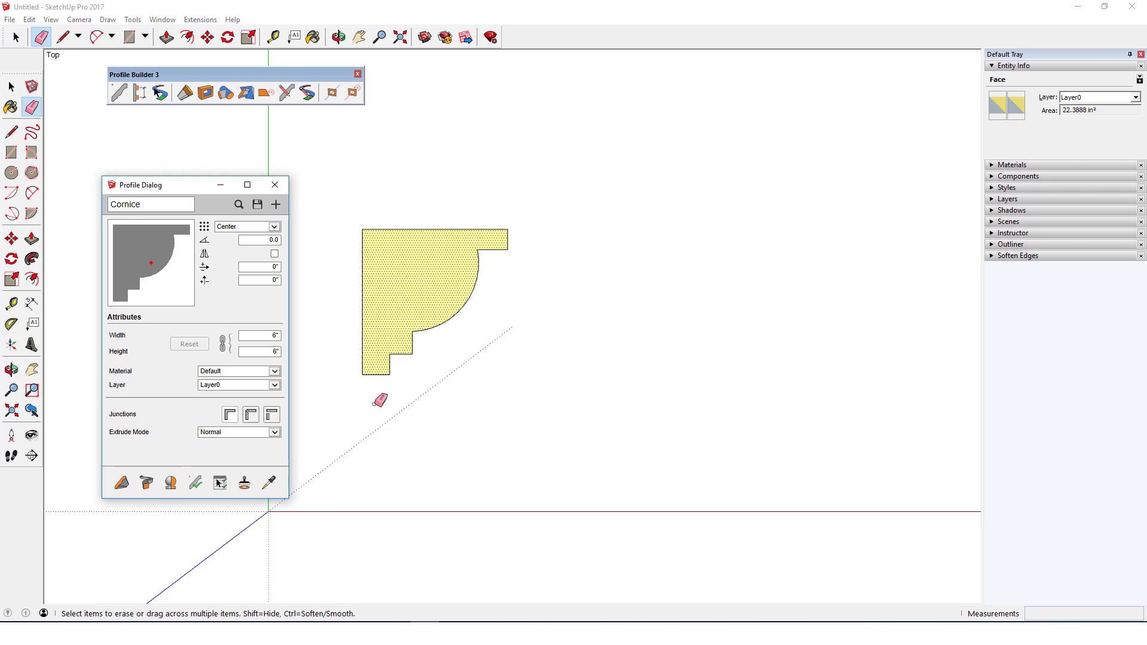
Step: Point Profile Builder 3's Profile Library preference to D:/CAD/SketchUp/Projects/Profile Builder/My Profiles
click(200, 20)
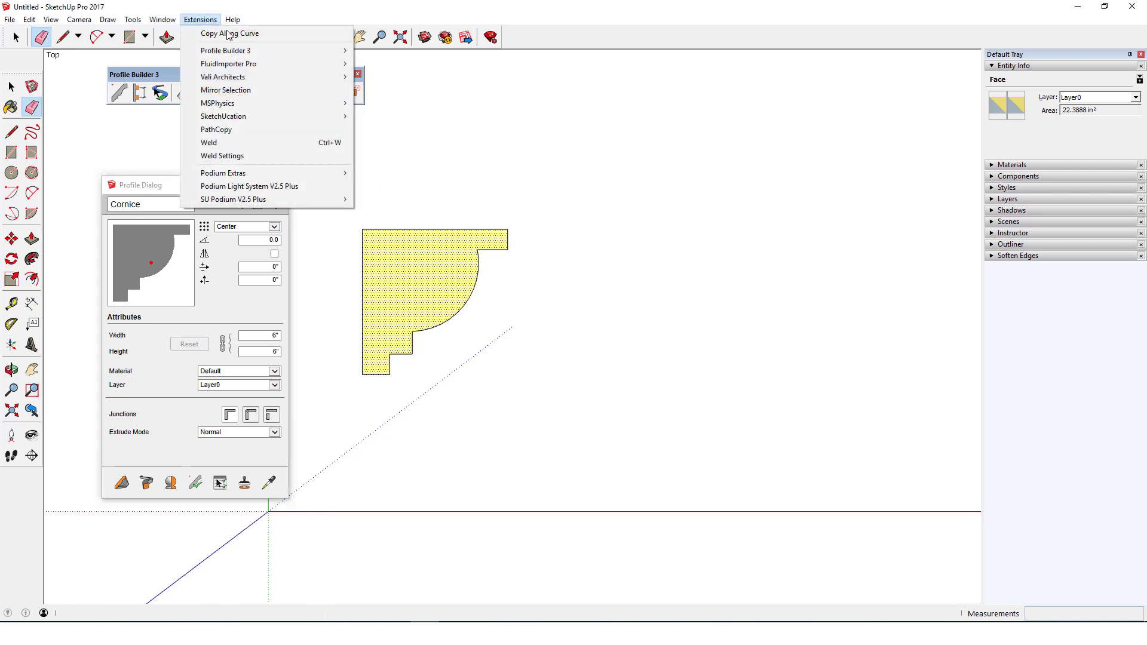
mouse_move(303, 53)
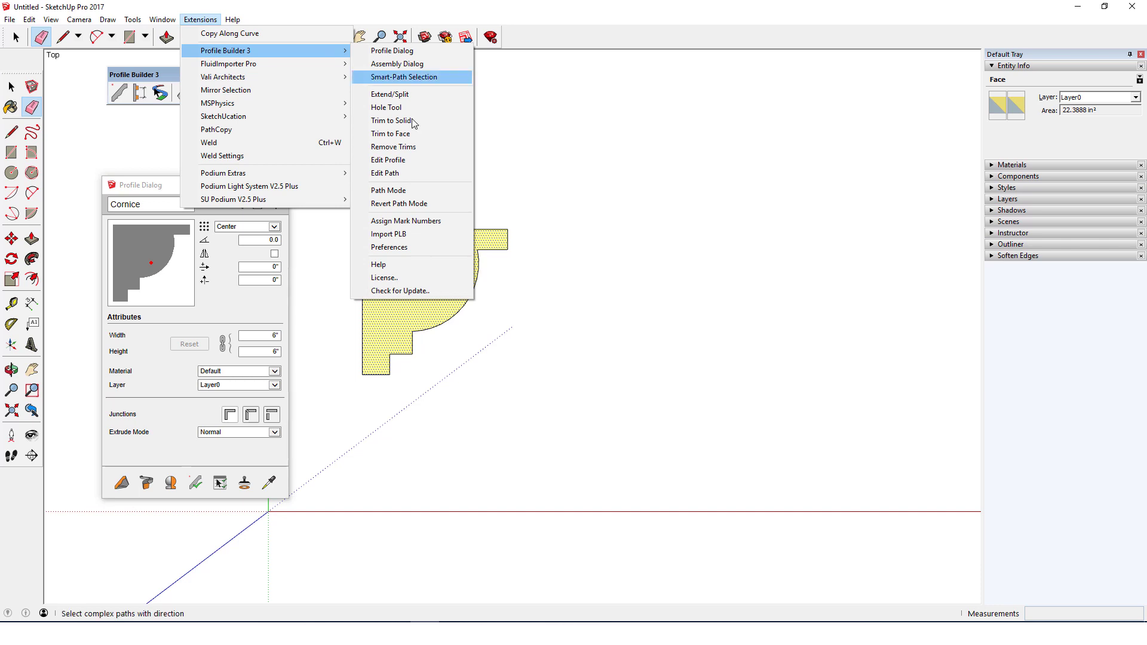
click(433, 246)
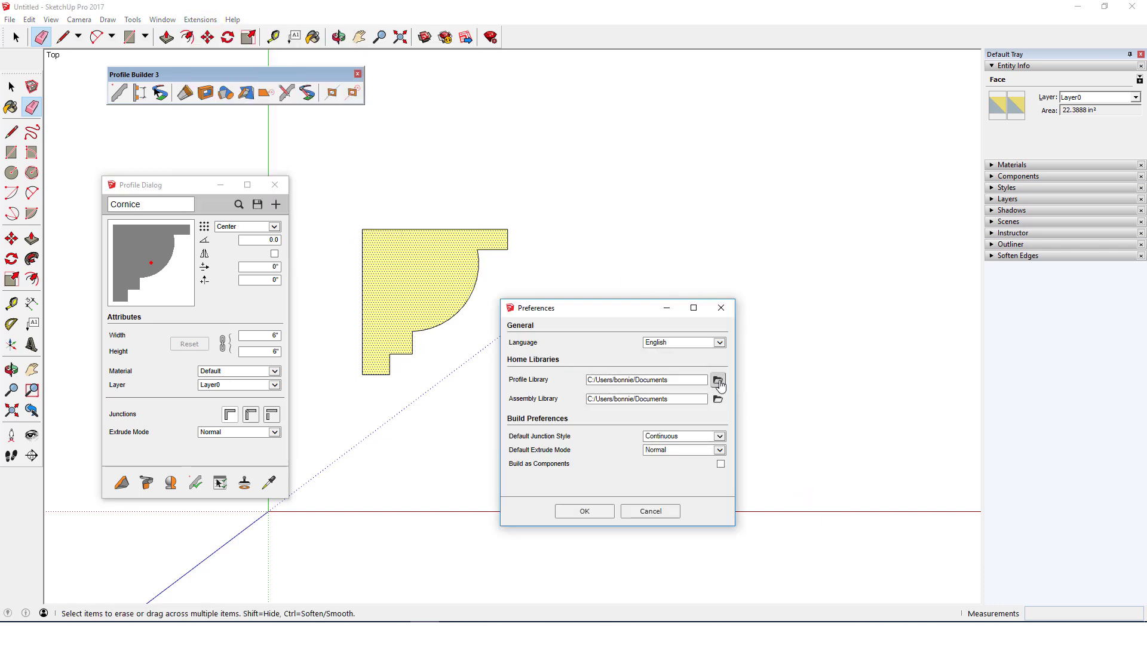
click(717, 380)
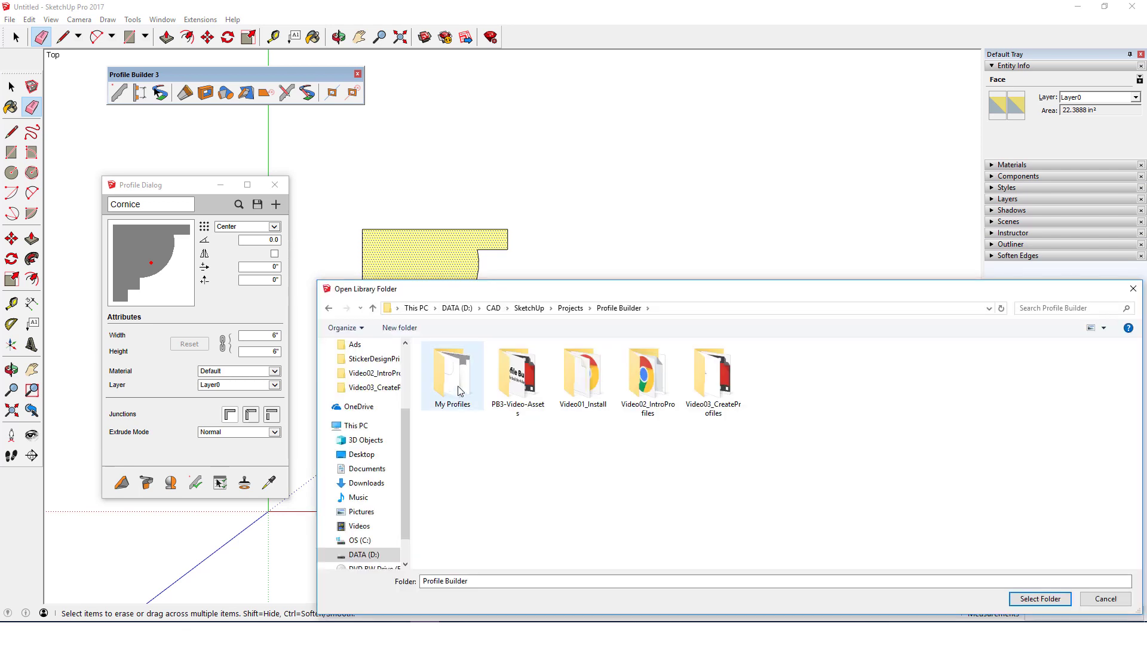
double_click(458, 390)
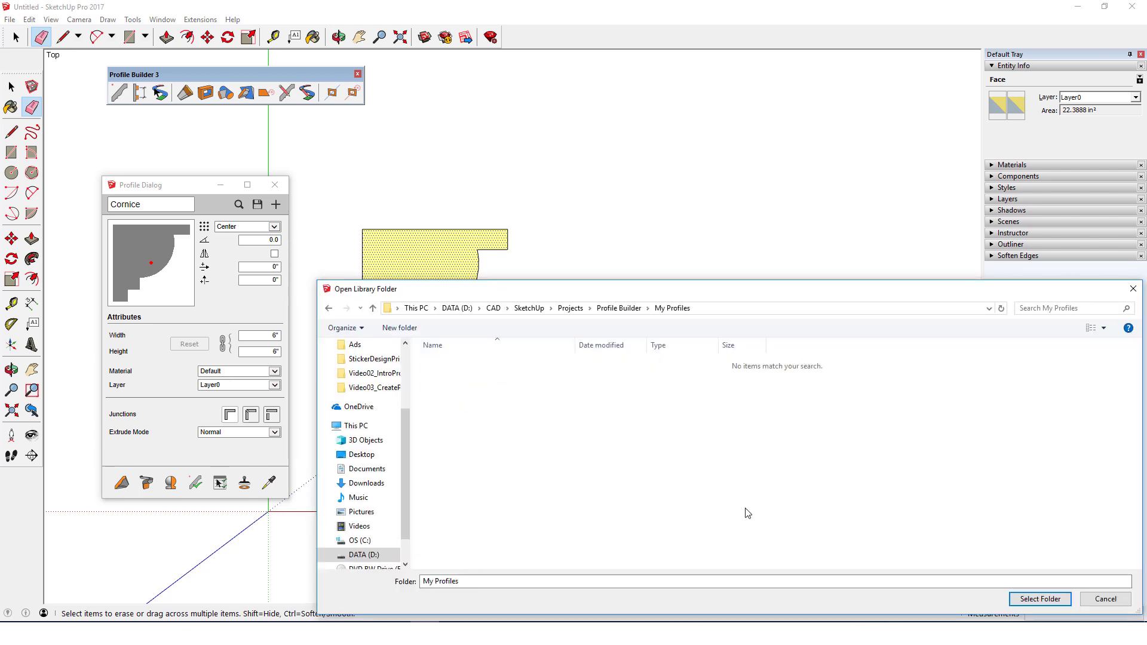
click(1048, 602)
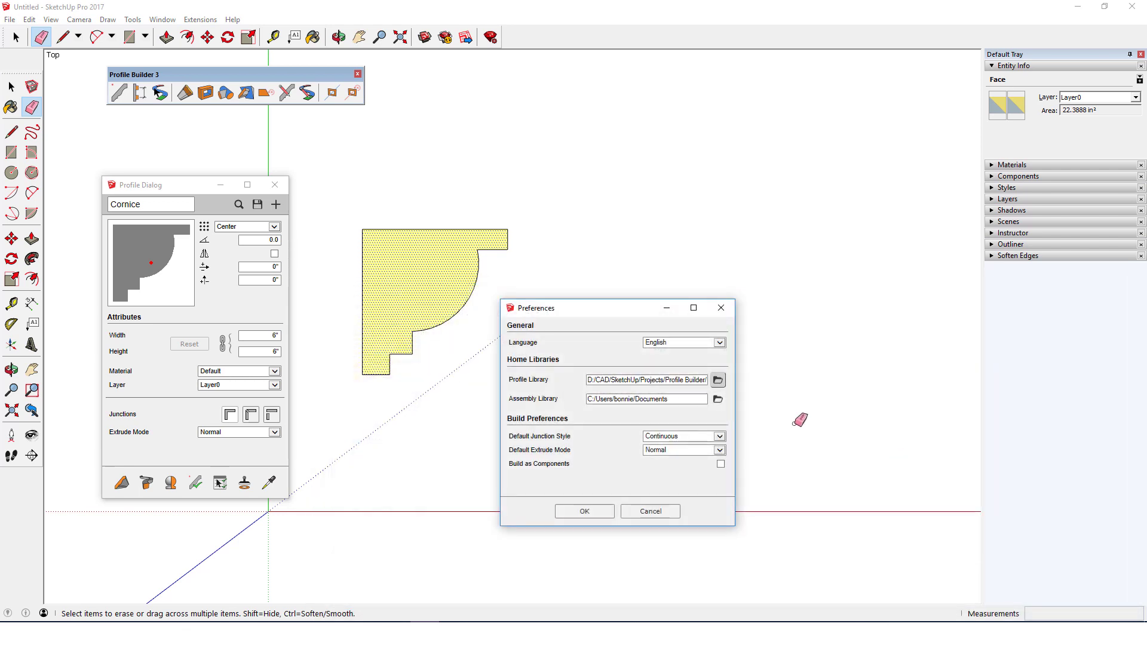
click(602, 515)
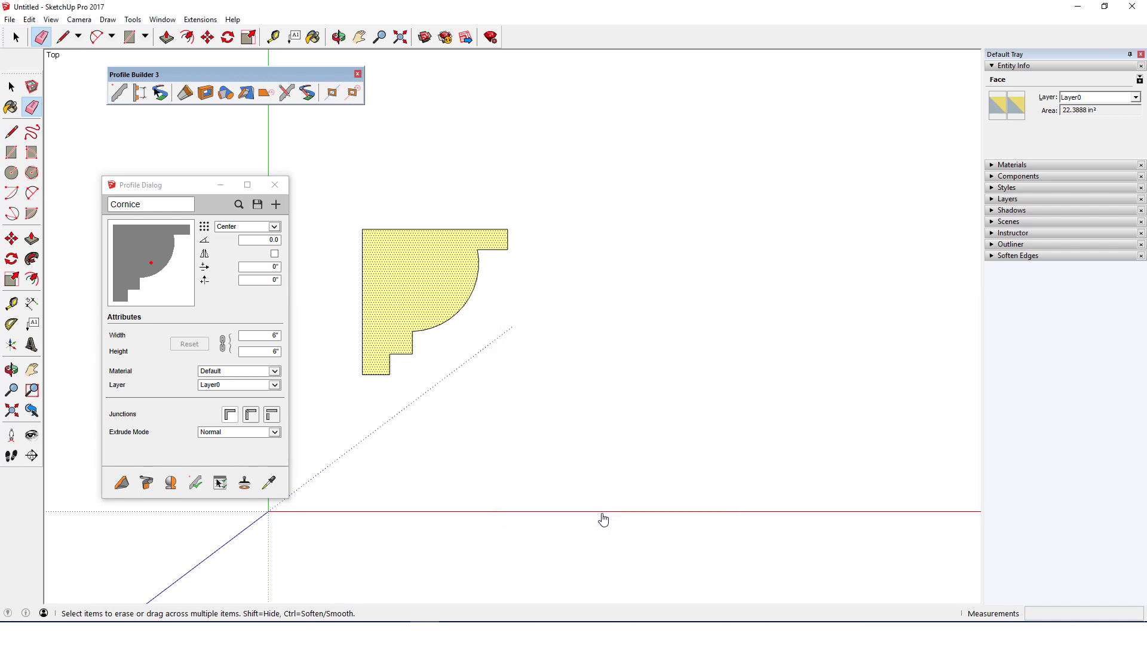
Step: Save the Cornice profile file into the My Profiles folder and dismiss the confirmation
click(257, 206)
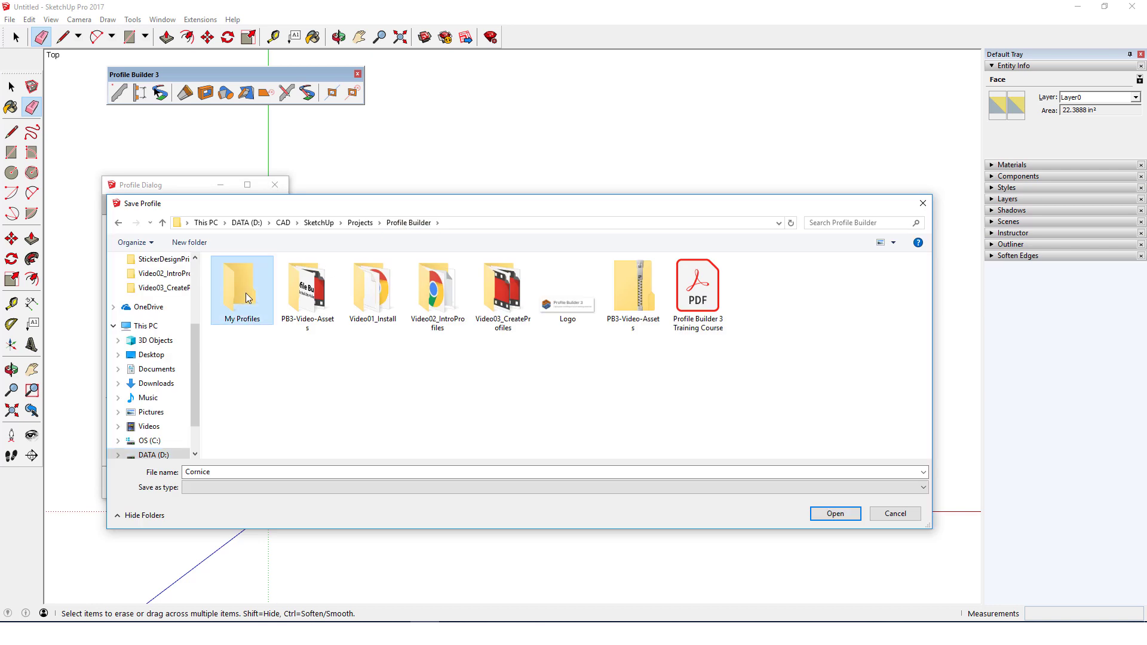
double_click(247, 296)
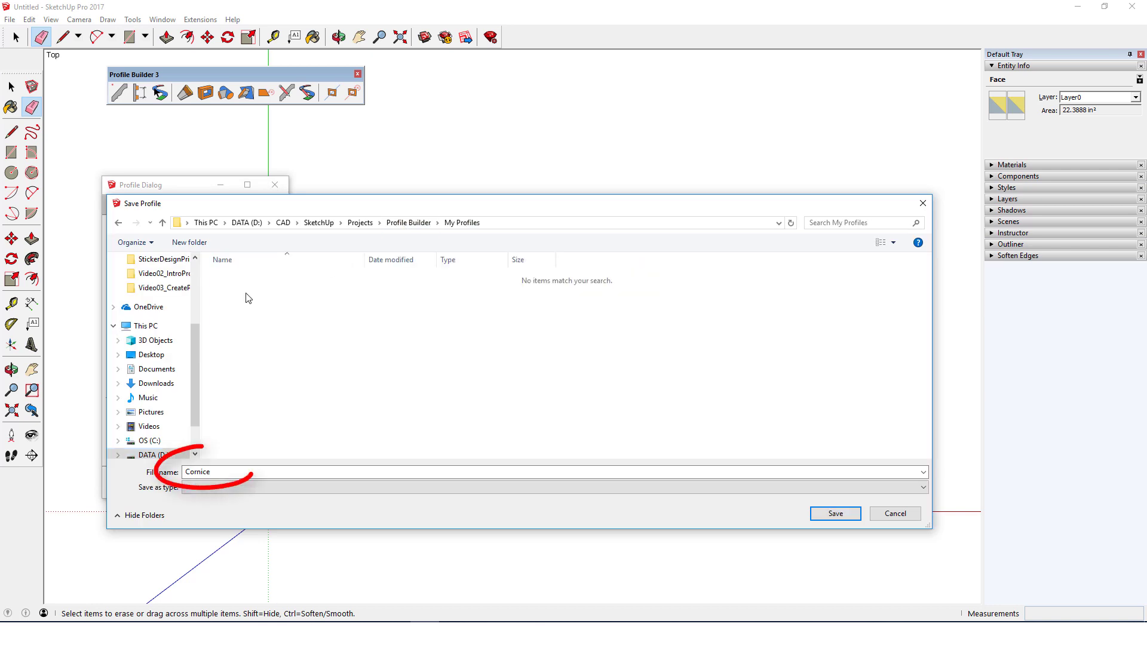
click(830, 516)
click(211, 370)
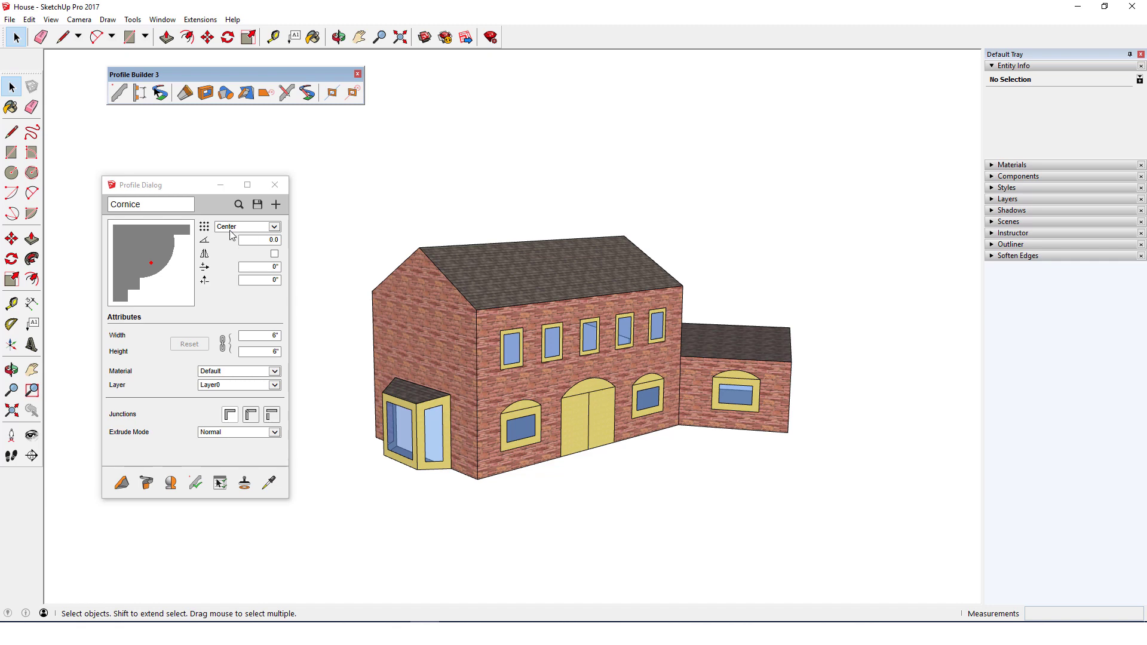
click(240, 206)
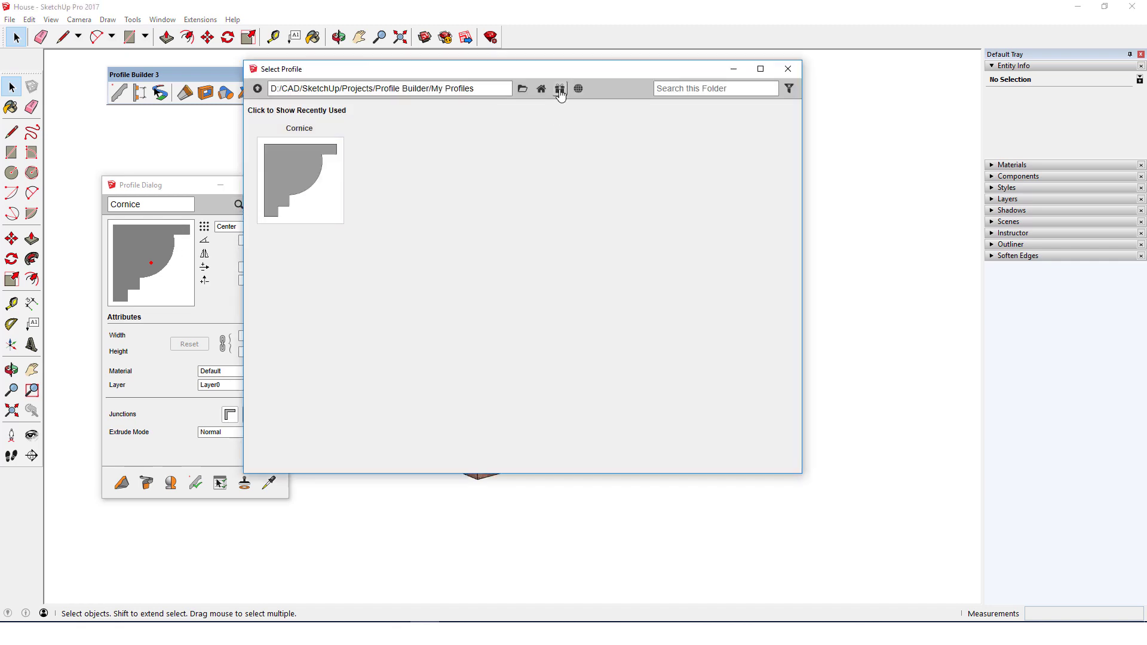
click(560, 89)
double_click(440, 301)
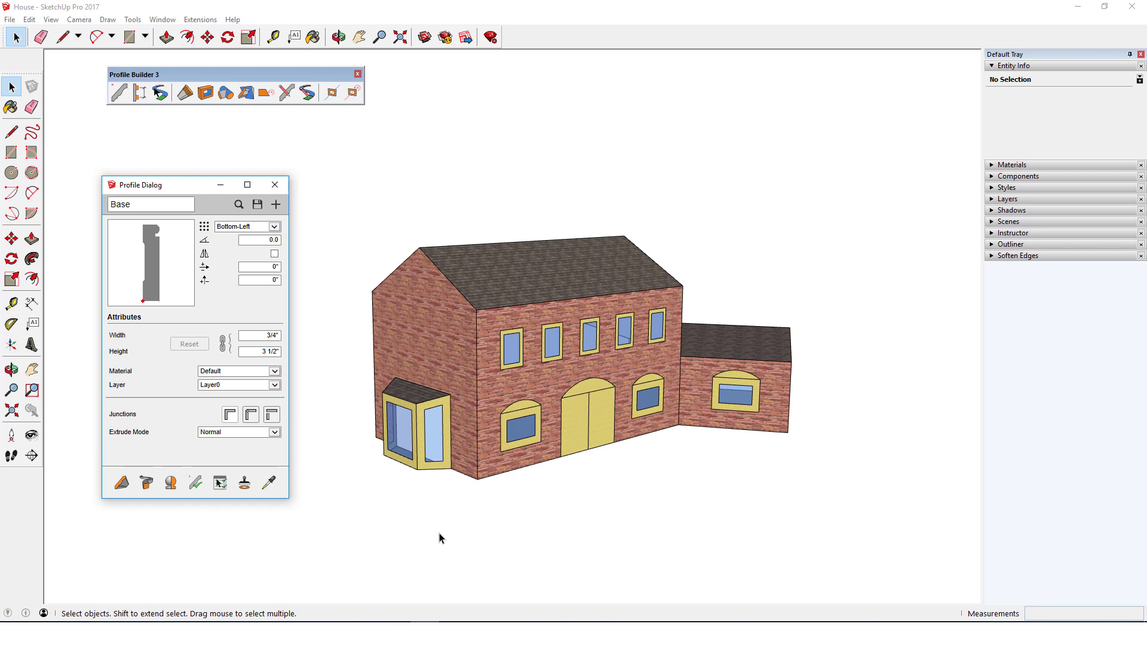
click(238, 205)
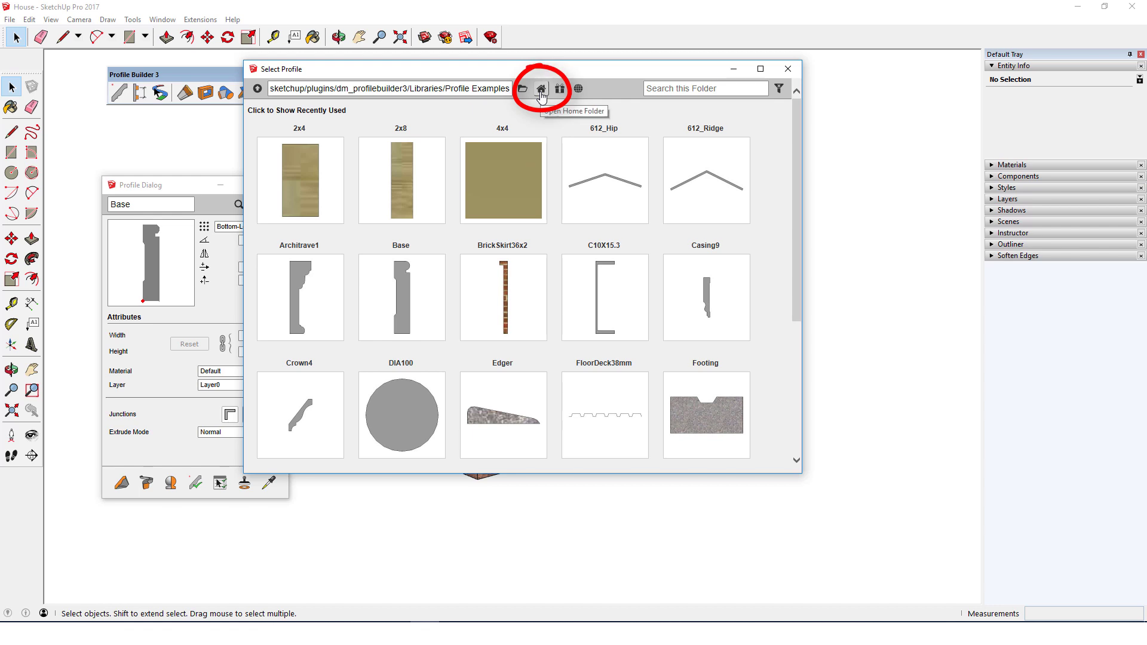
click(542, 92)
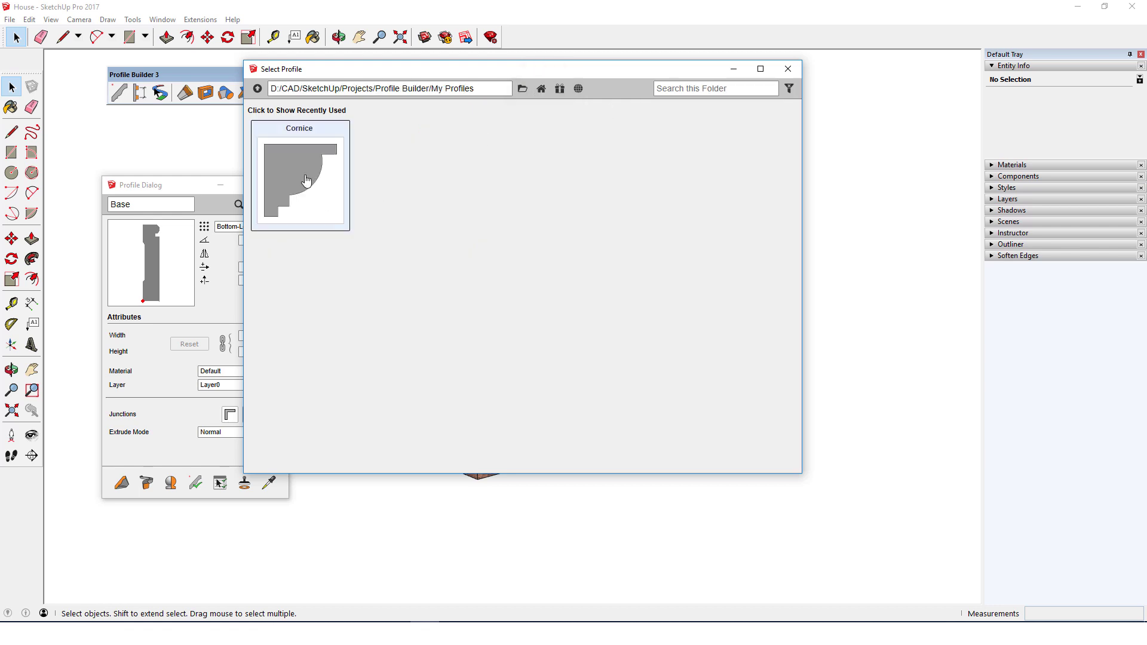
click(306, 180)
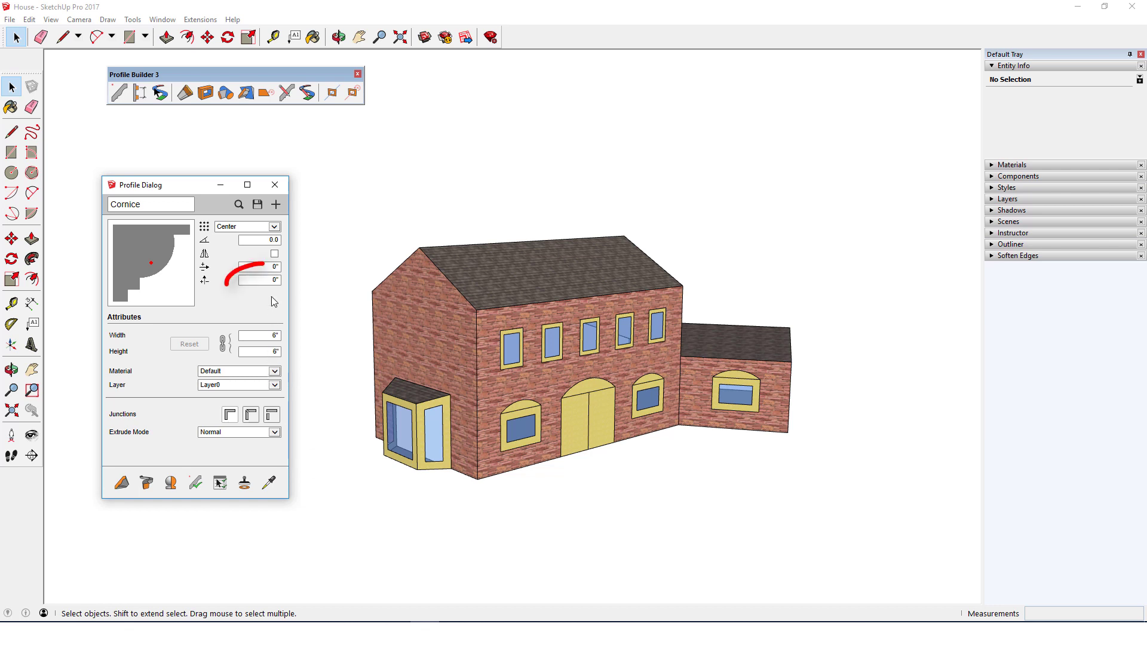
Step: Give Cornice an 11' offset and a Top-Left alignment, then view the house from below
click(277, 279)
key(BackSpace)
key(BackSpace)
key(Return)
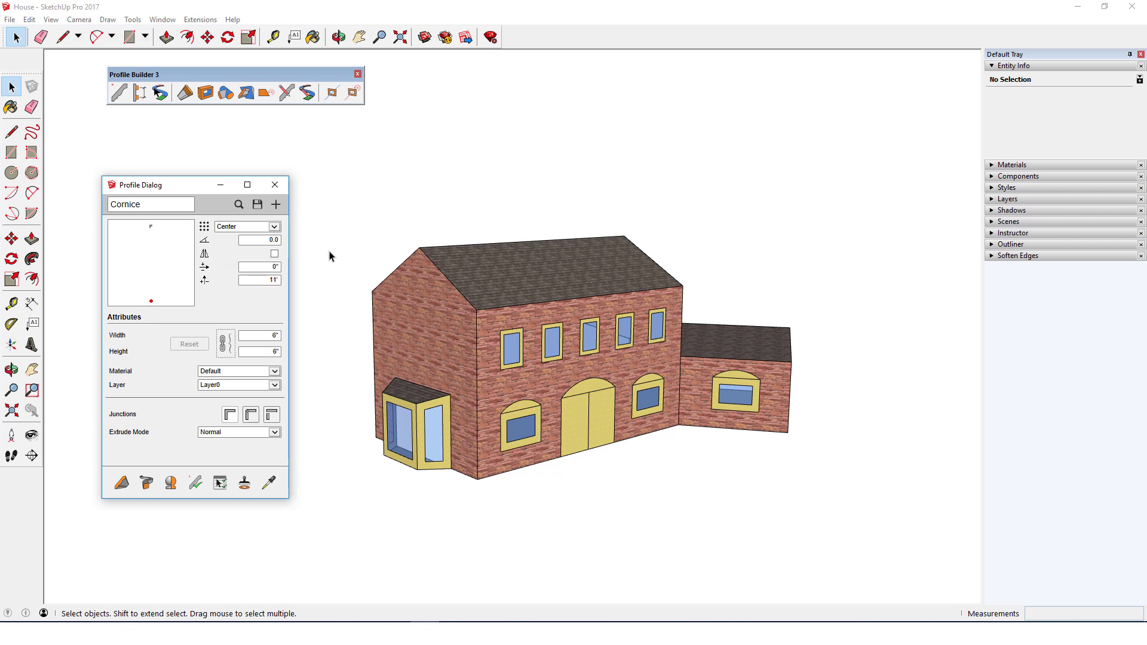
click(263, 227)
click(236, 195)
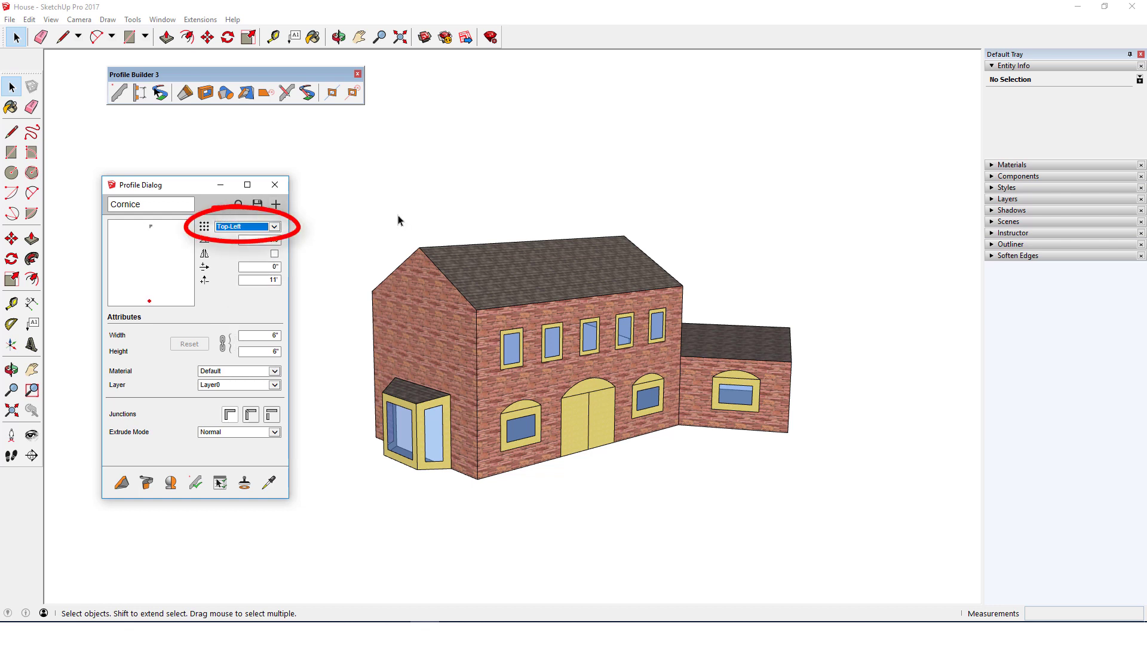
mouse_move(398, 220)
middle_down()
mouse_move(517, 187)
mouse_move(576, 221)
mouse_move(586, 422)
middle_up()
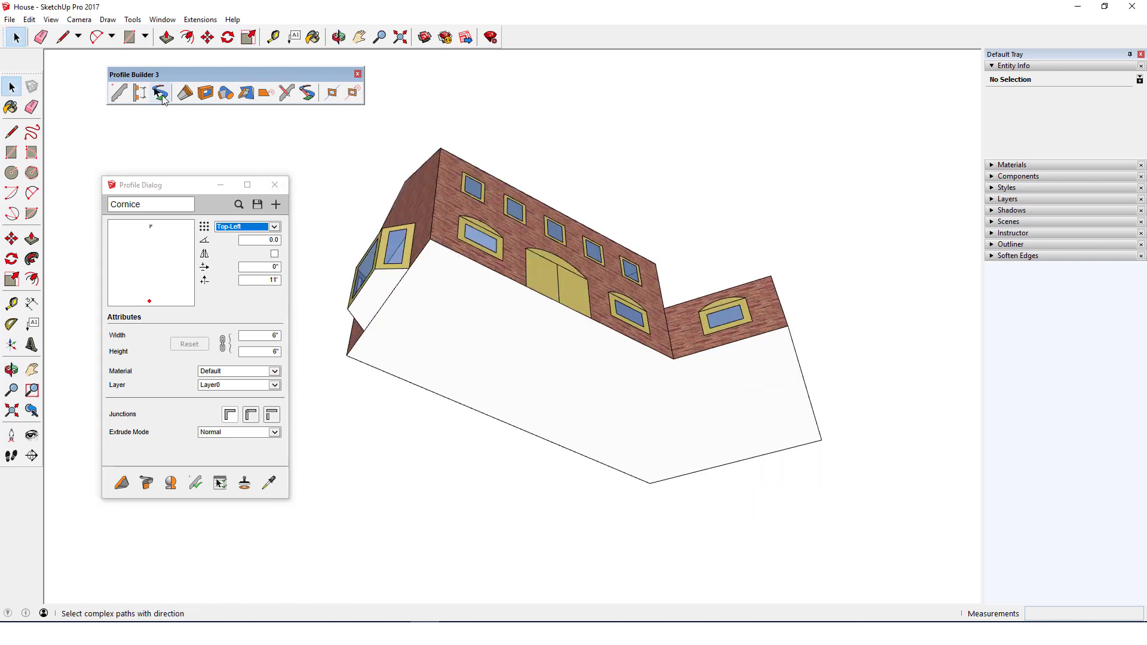
Step: With Smart-Path Selection, pick the nine base edges along the house front and right wing
click(160, 93)
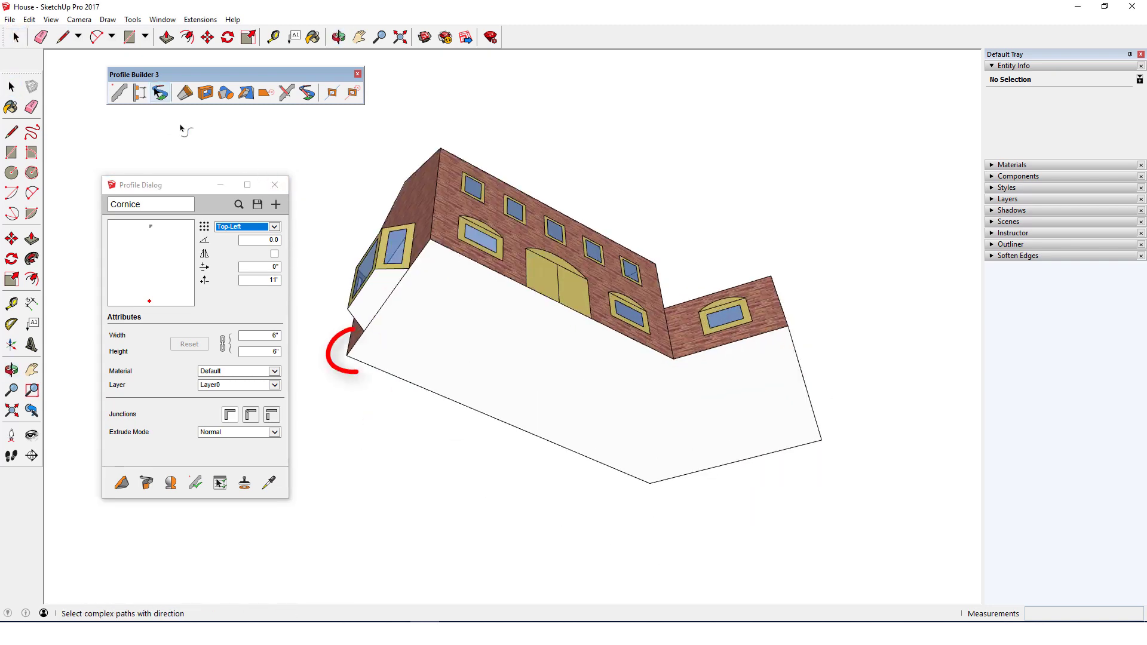
click(352, 352)
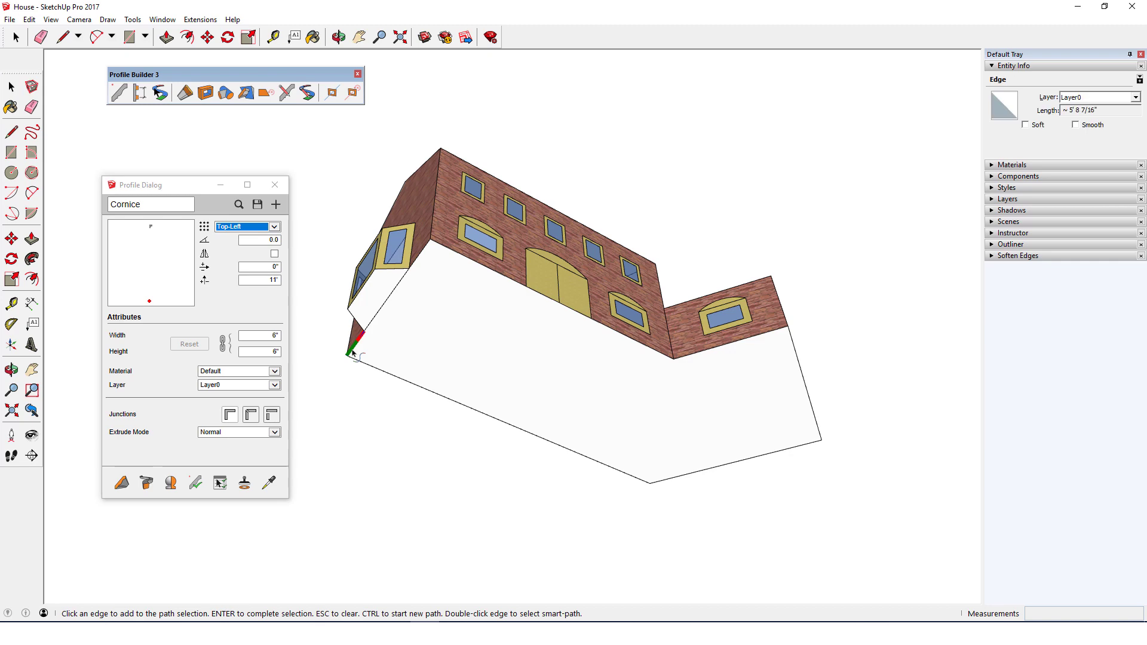
click(453, 256)
click(704, 351)
click(808, 374)
middle_drag(809, 373, 870, 356)
click(870, 356)
middle_drag(818, 404, 246, 529)
Step: Build the Cornice moulding along the selected path and inspect it on the right wing
click(147, 483)
scroll(538, 358, up, 5)
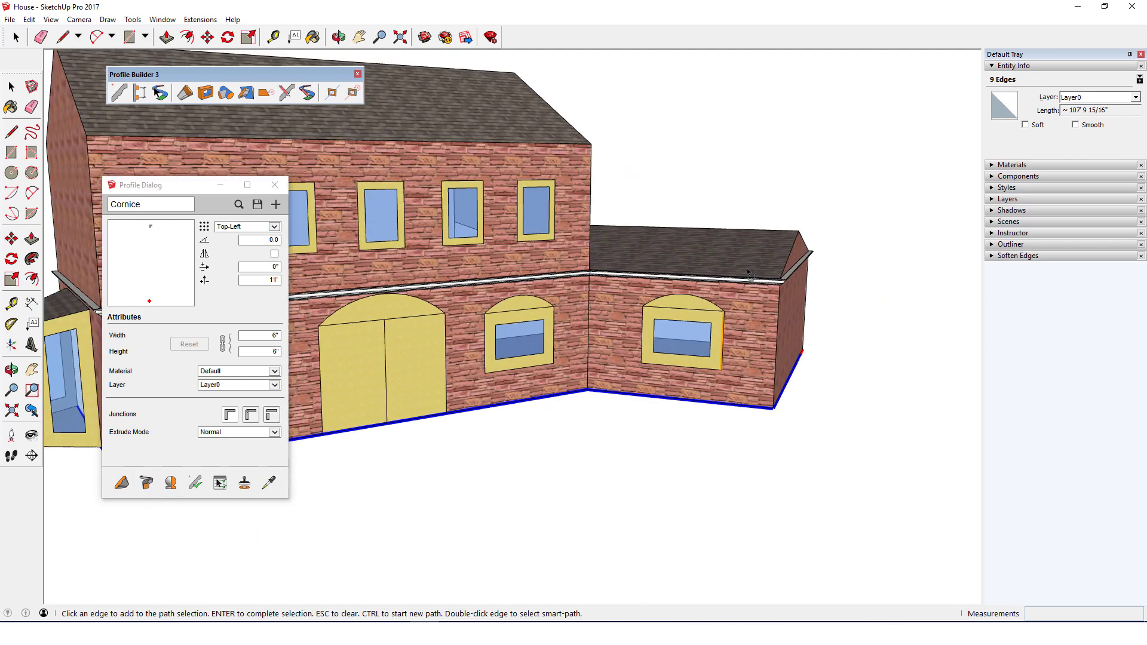
middle_drag(777, 299, 878, 368)
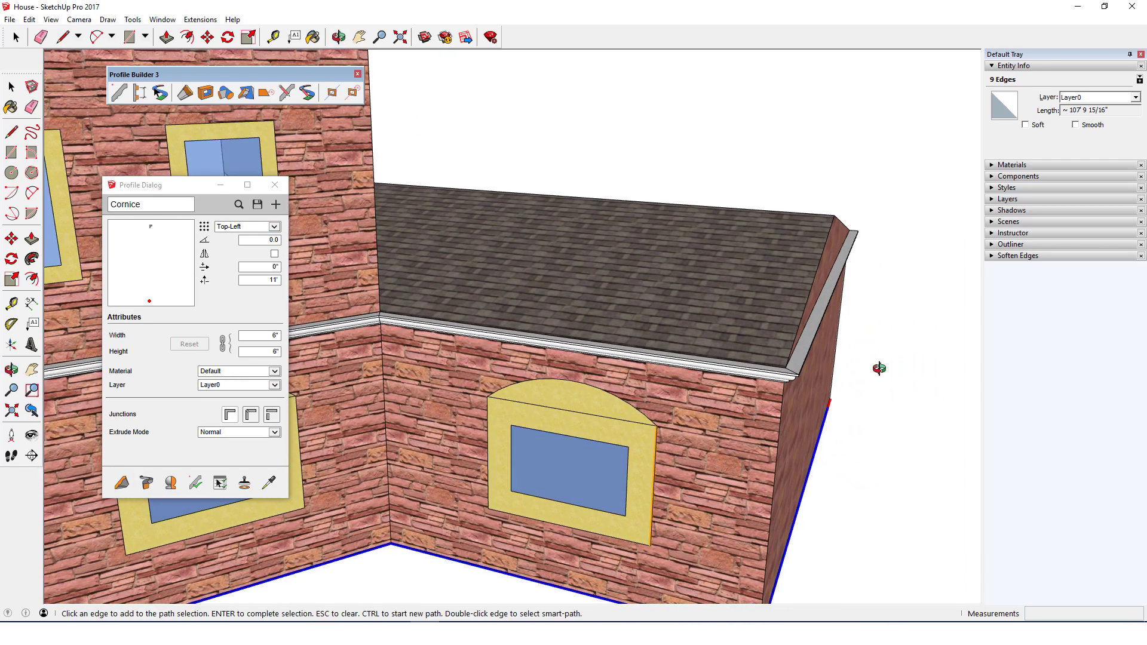